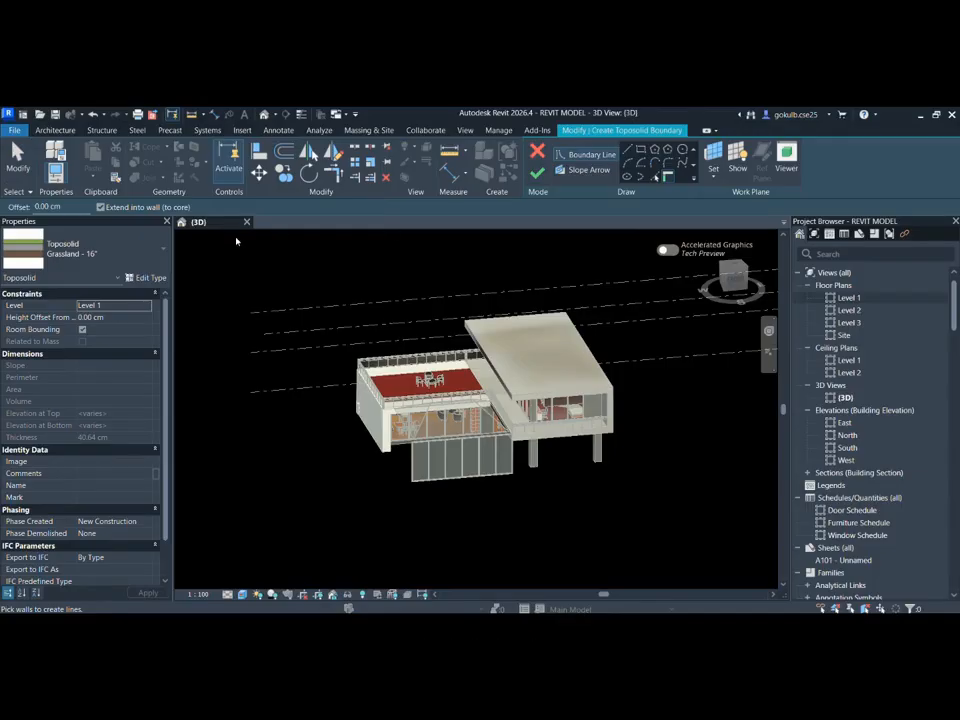
Sketch a rectangular Grassland - 16" toposolid boundary about 3000 by 2900 cm around the building in the Site plan and finish it.
{"action": "left_click", "coordinate": [844, 335]}
{"action": "double_click", "coordinate": [844, 336]}
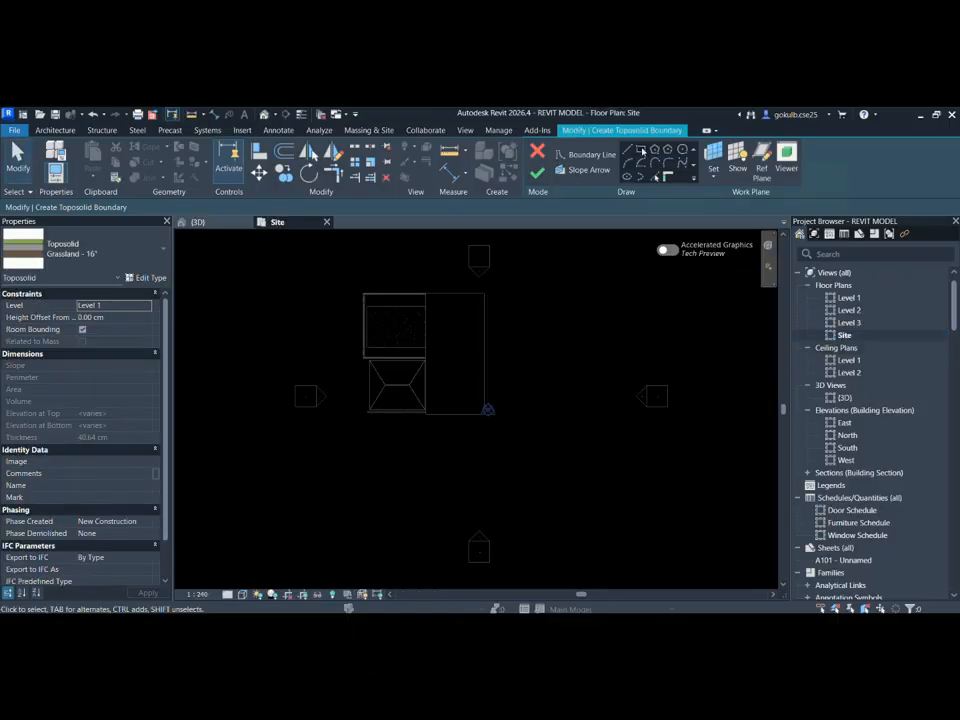
{"action": "left_click", "coordinate": [641, 151]}
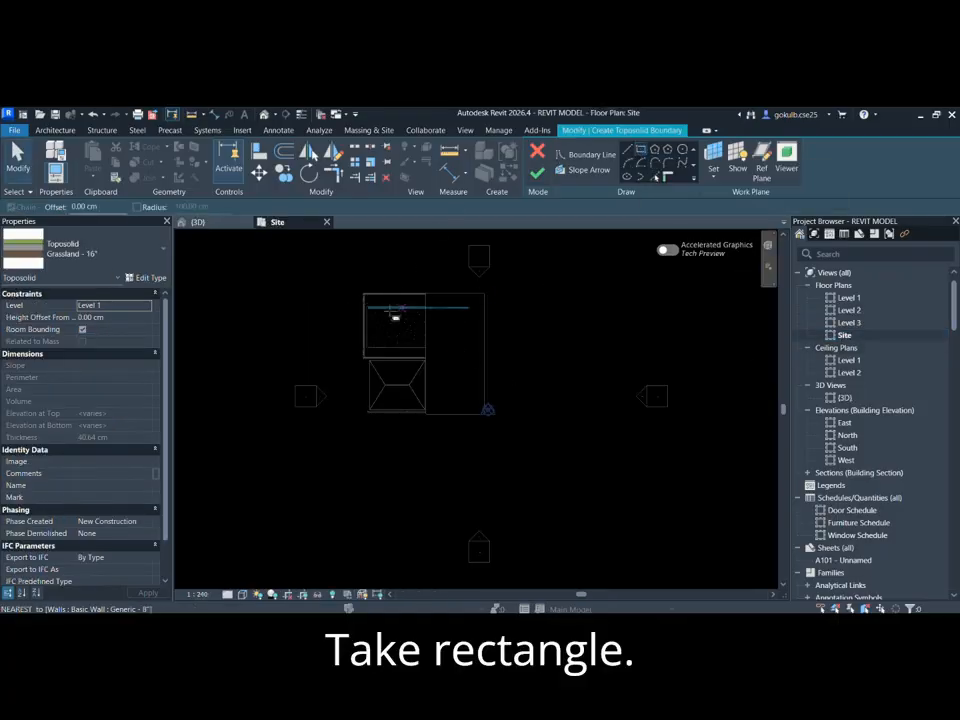
{"action": "left_click", "coordinate": [333, 259]}
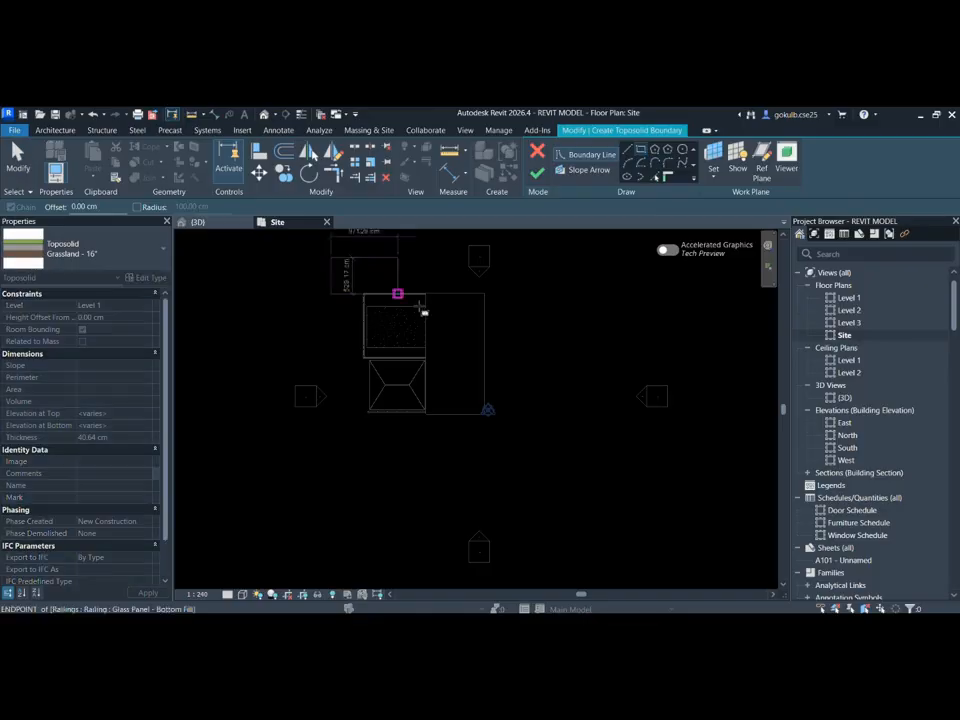
{"action": "left_click", "coordinate": [537, 457]}
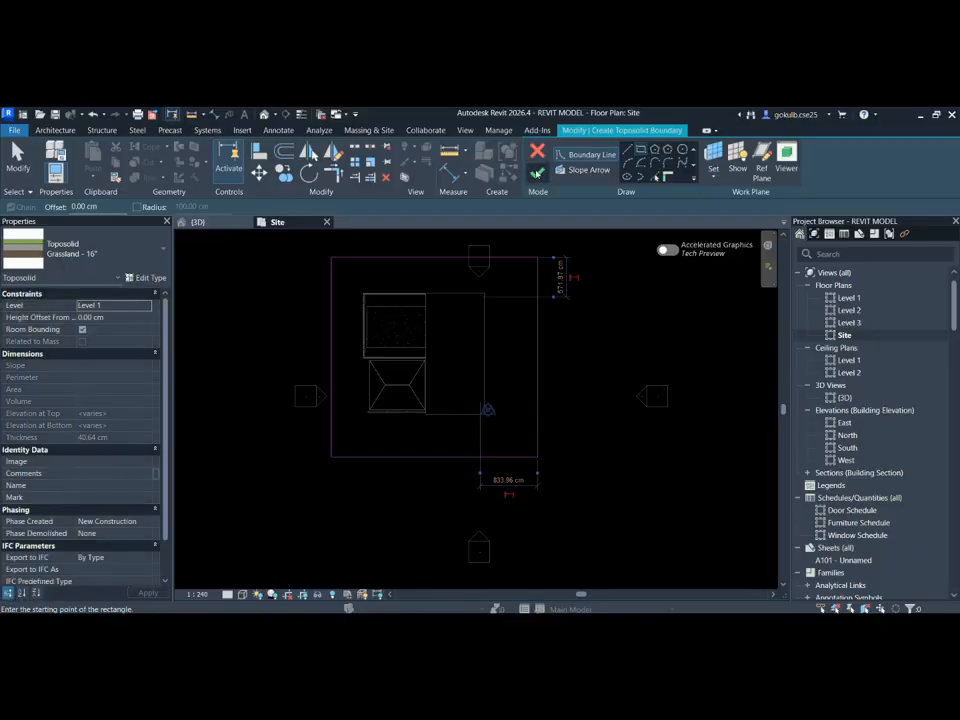
{"action": "left_click", "coordinate": [537, 173]}
{"action": "left_click", "coordinate": [951, 554]}
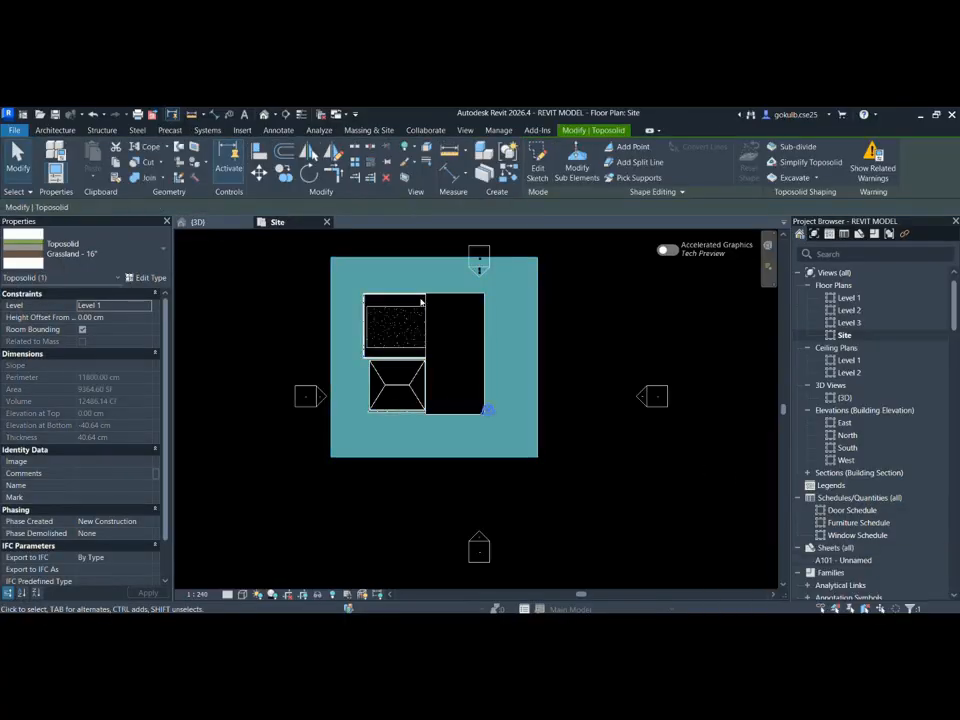
Inspect the new toposolid in the 3D view and review the toposolid types available for it.
{"action": "left_click", "coordinate": [197, 221]}
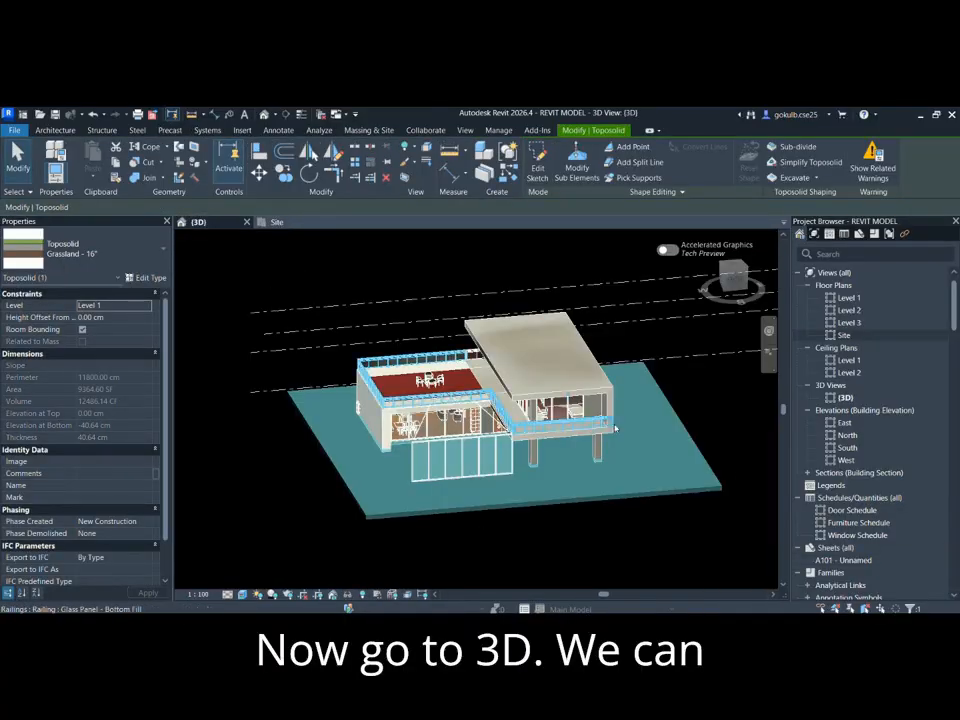
{"action": "left_click", "coordinate": [317, 450]}
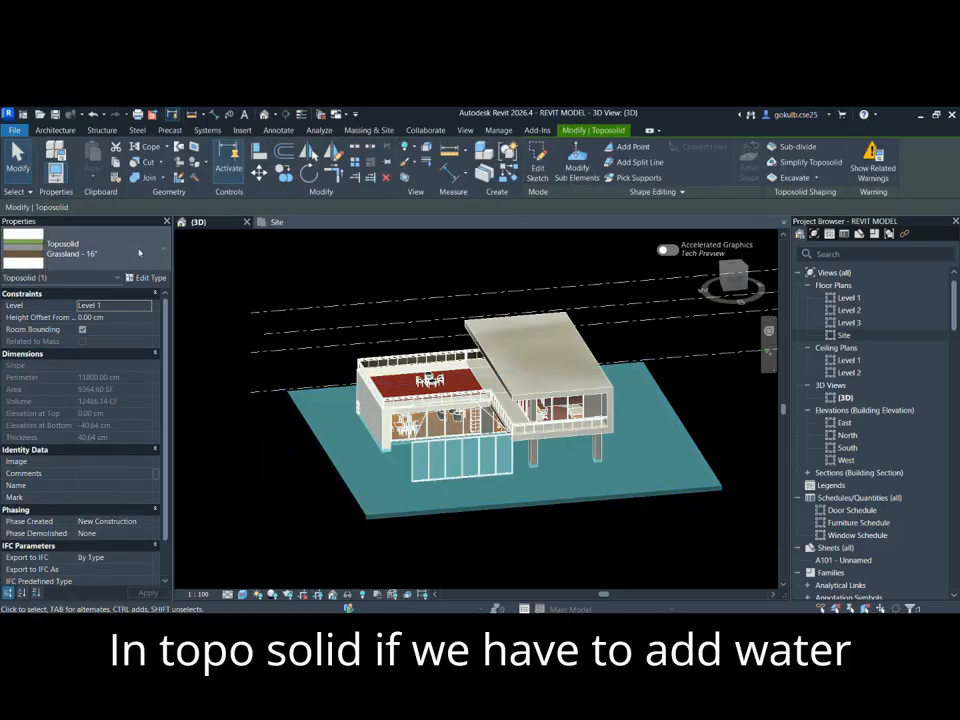
{"action": "left_click", "coordinate": [139, 252]}
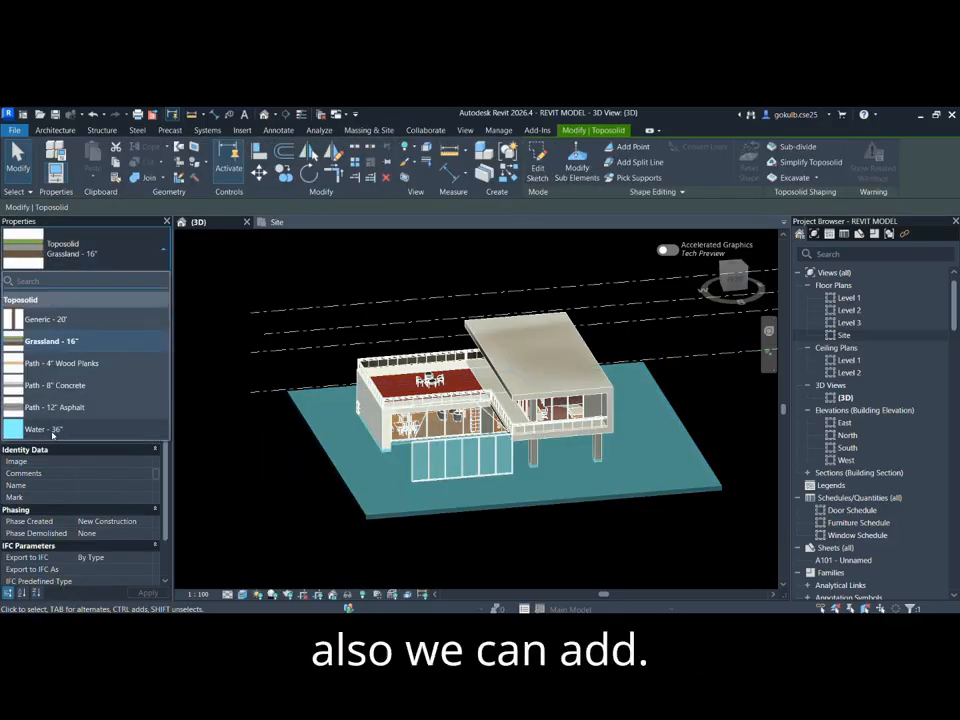
{"action": "left_click", "coordinate": [162, 255]}
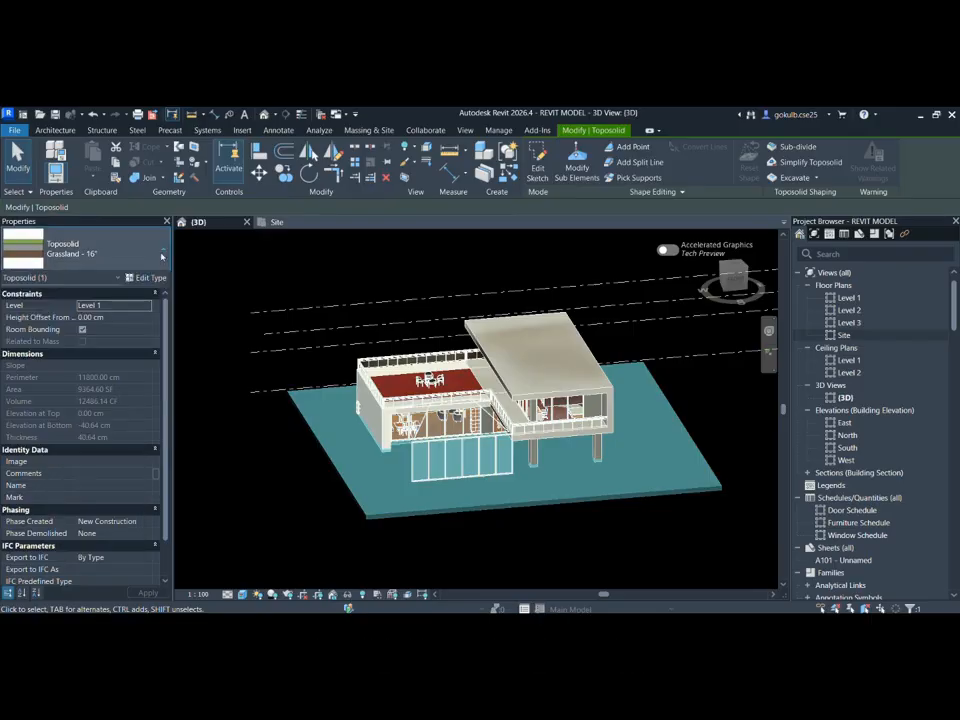
{"action": "left_click", "coordinate": [318, 271]}
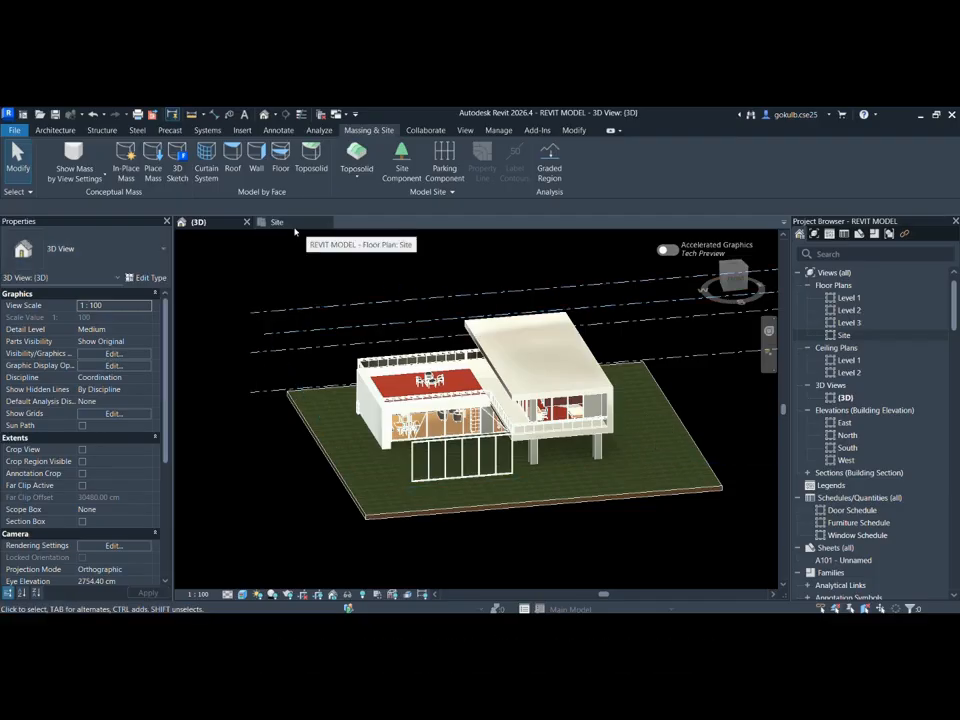
Start a Generic - 4" Brick wall in the Site plan with its location line at Finish Face: Exterior.
{"action": "left_click", "coordinate": [66, 131]}
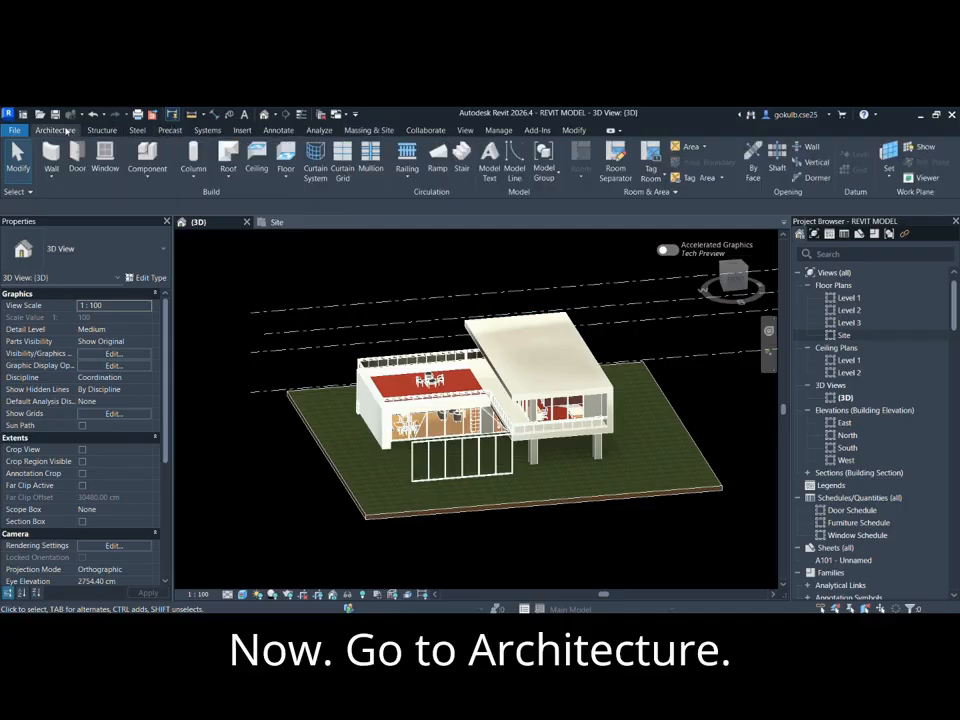
{"action": "left_click", "coordinate": [268, 222]}
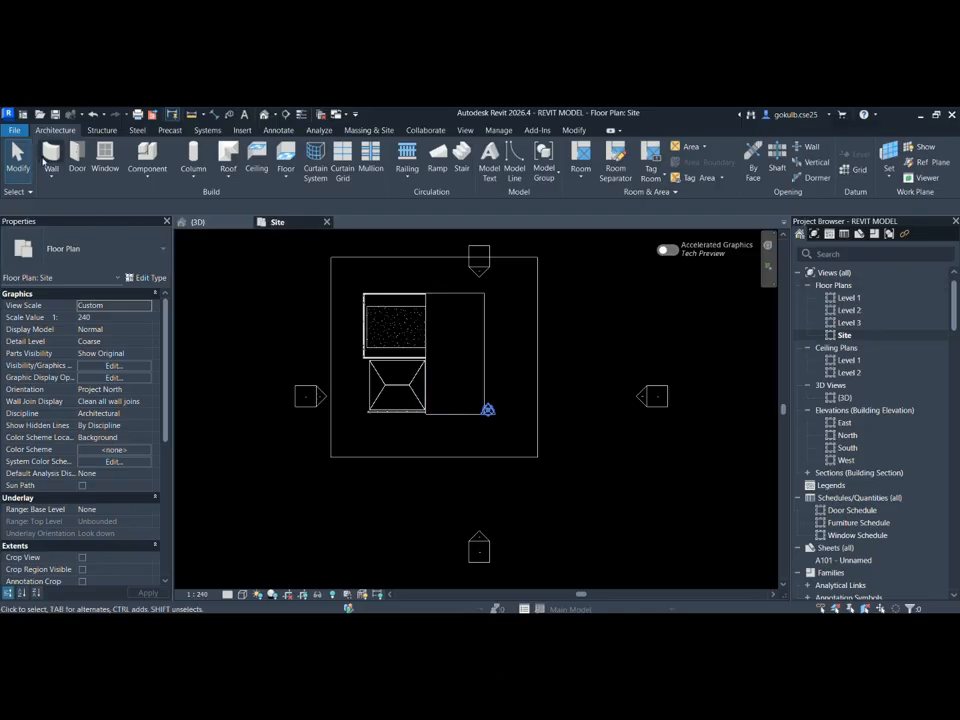
{"action": "left_click", "coordinate": [48, 157]}
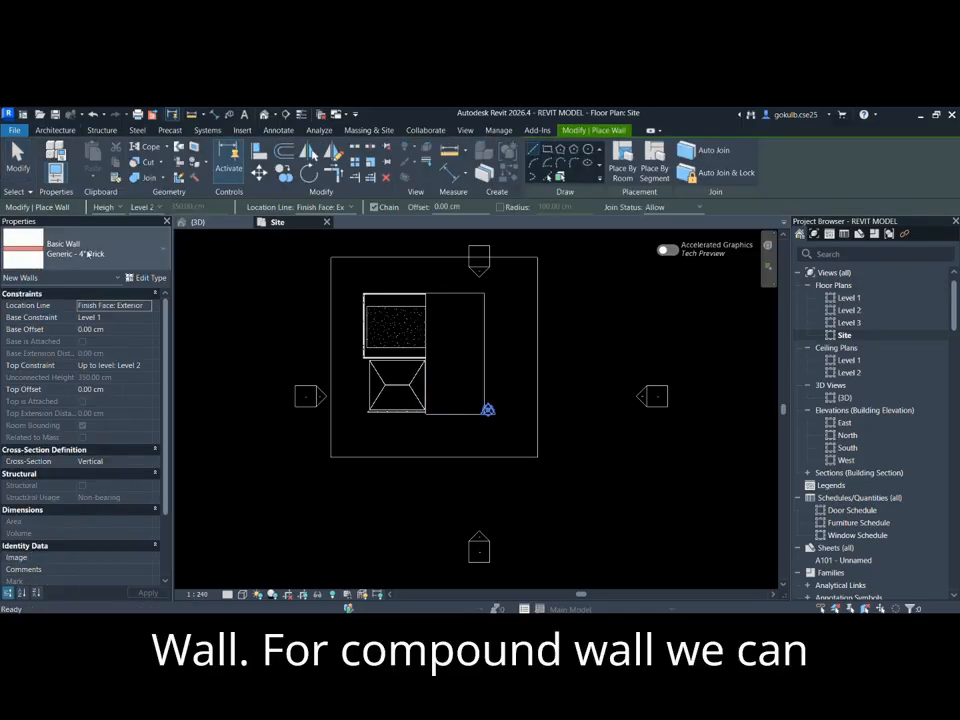
{"action": "left_click", "coordinate": [88, 255]}
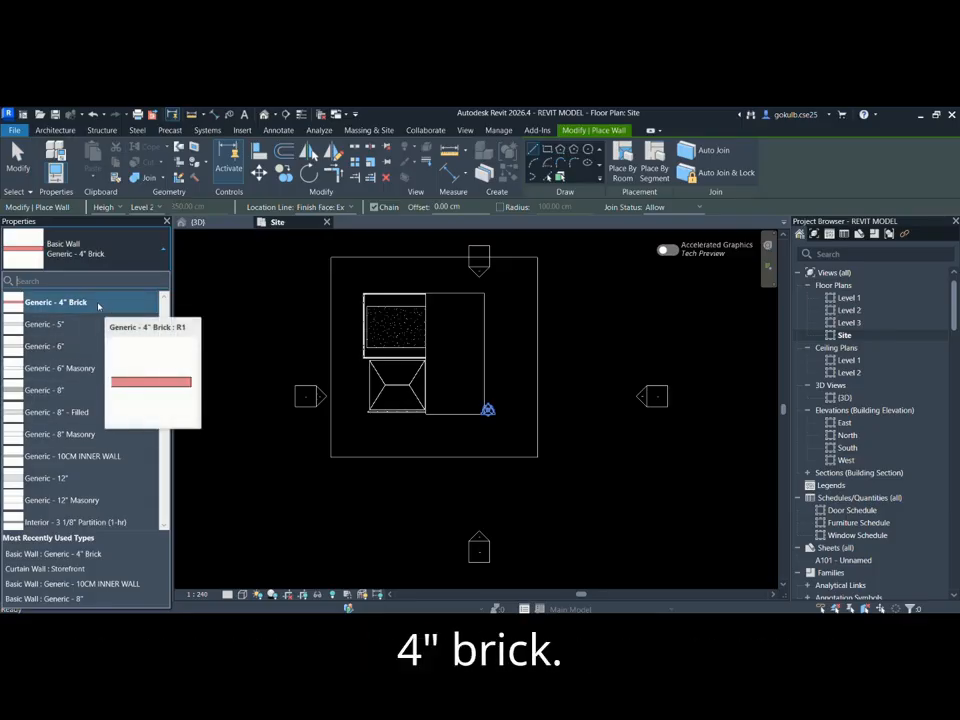
{"action": "left_click", "coordinate": [100, 303]}
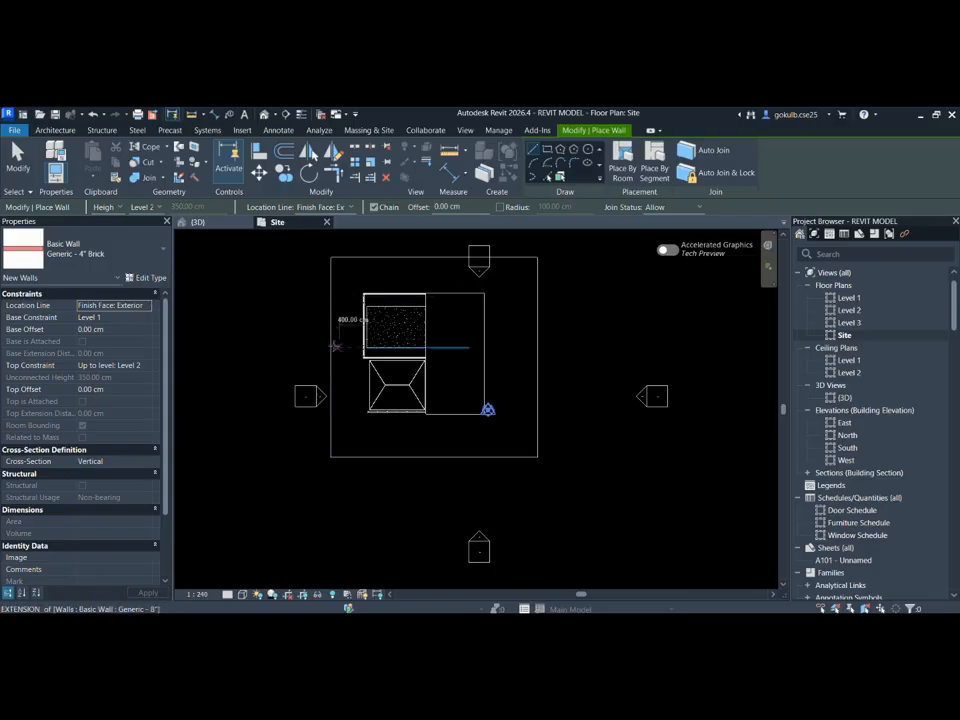
{"action": "left_click", "coordinate": [341, 207]}
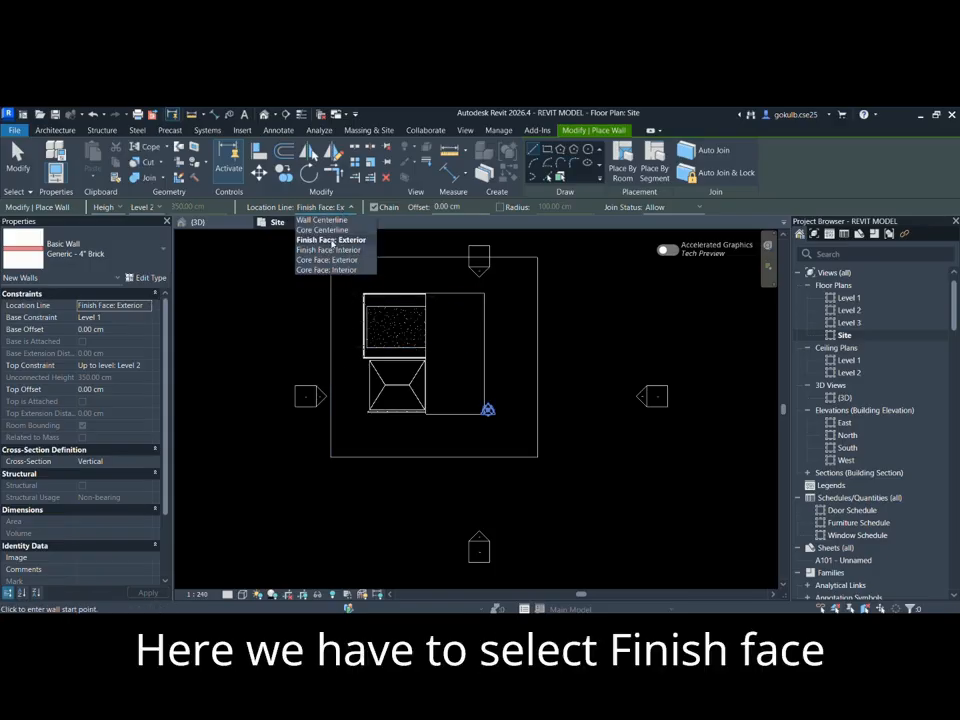
{"action": "left_click", "coordinate": [331, 243]}
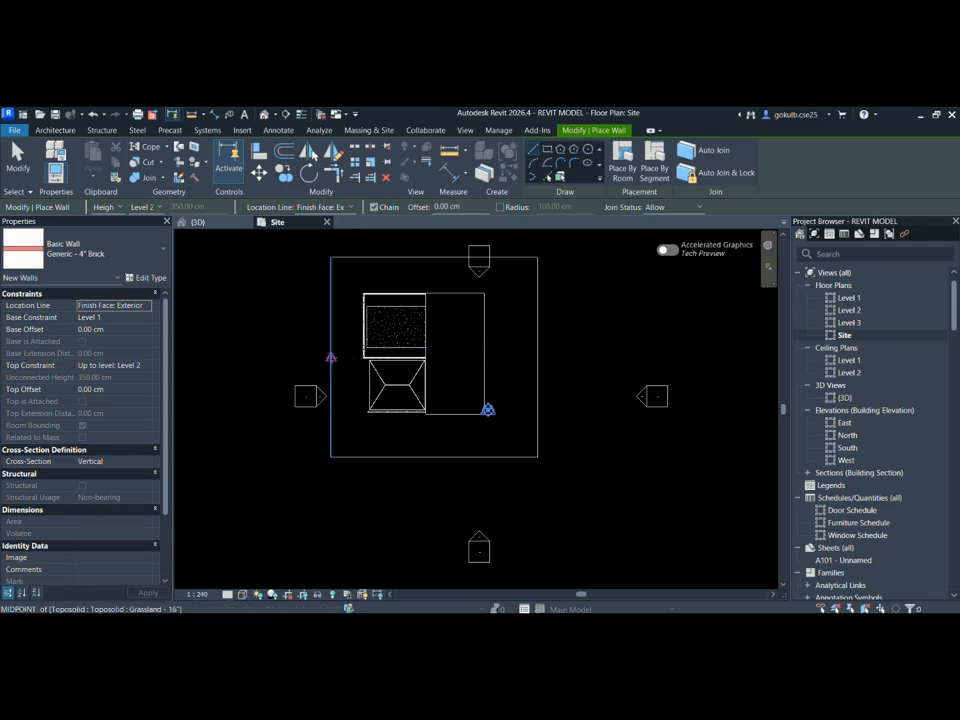
Draw the compound wall clockwise along the toposolid edges from the west edge's midpoint, ending just above the southwest corner to leave an entrance gap.
{"action": "left_click", "coordinate": [331, 357]}
{"action": "left_click", "coordinate": [331, 257]}
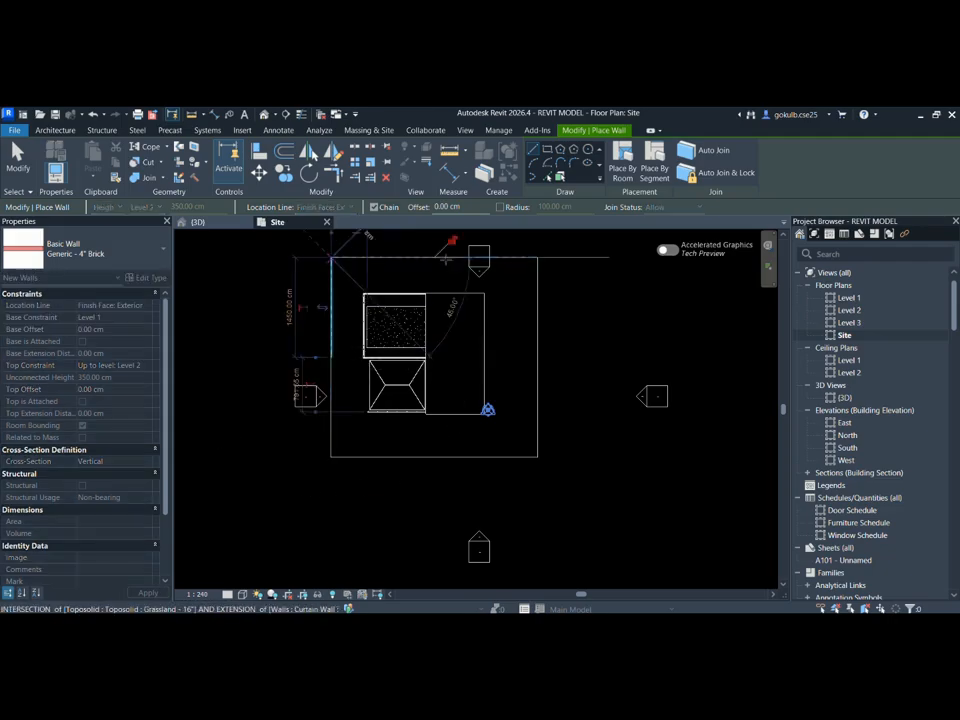
{"action": "left_click", "coordinate": [537, 258]}
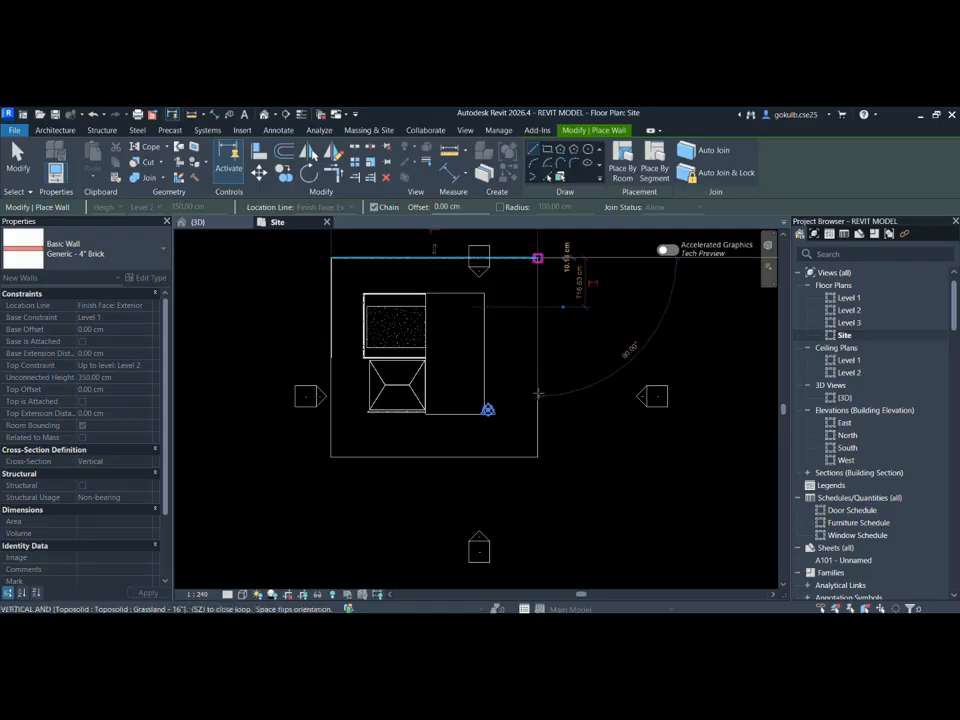
{"action": "left_click", "coordinate": [537, 457]}
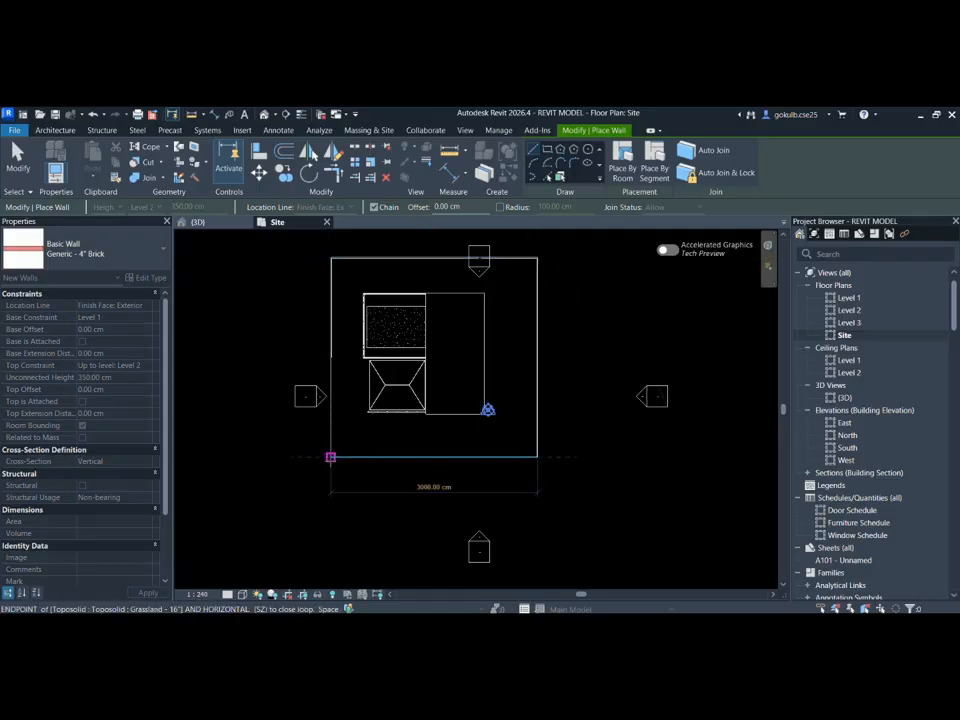
{"action": "left_click", "coordinate": [332, 457]}
{"action": "left_click", "coordinate": [331, 441]}
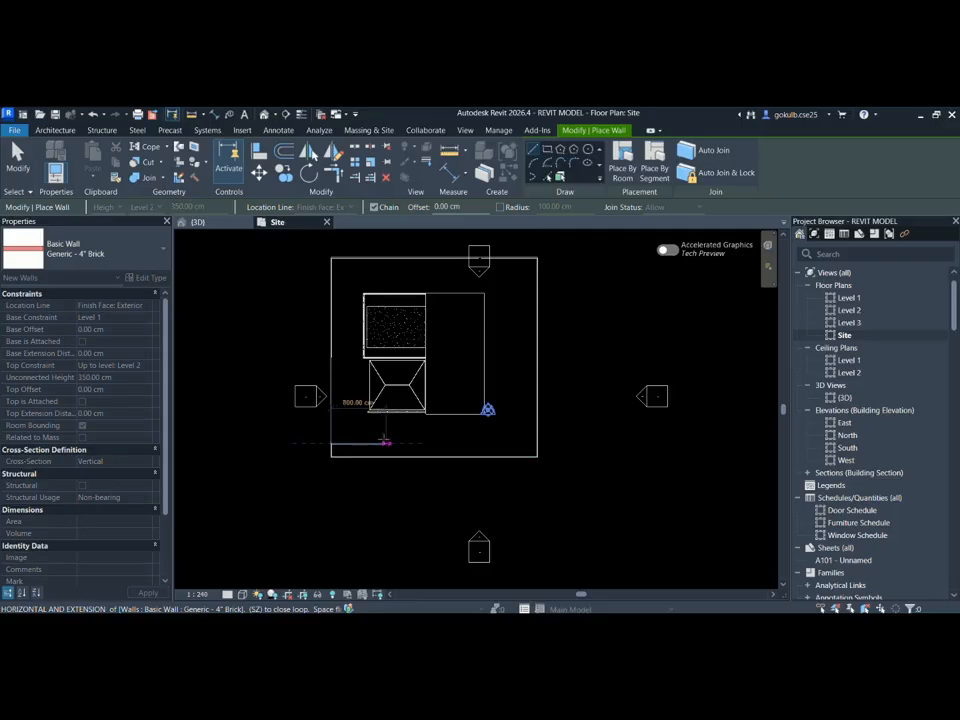
{"action": "left_click", "coordinate": [383, 441]}
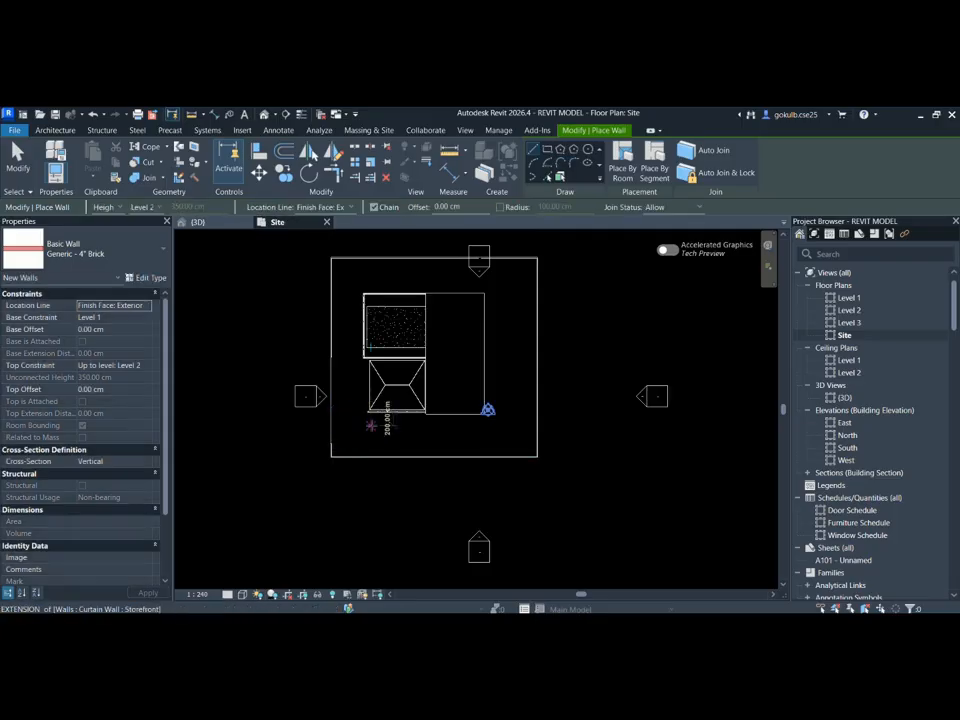
{"action": "key", "text": "Escape"}
{"action": "key", "text": "Escape"}
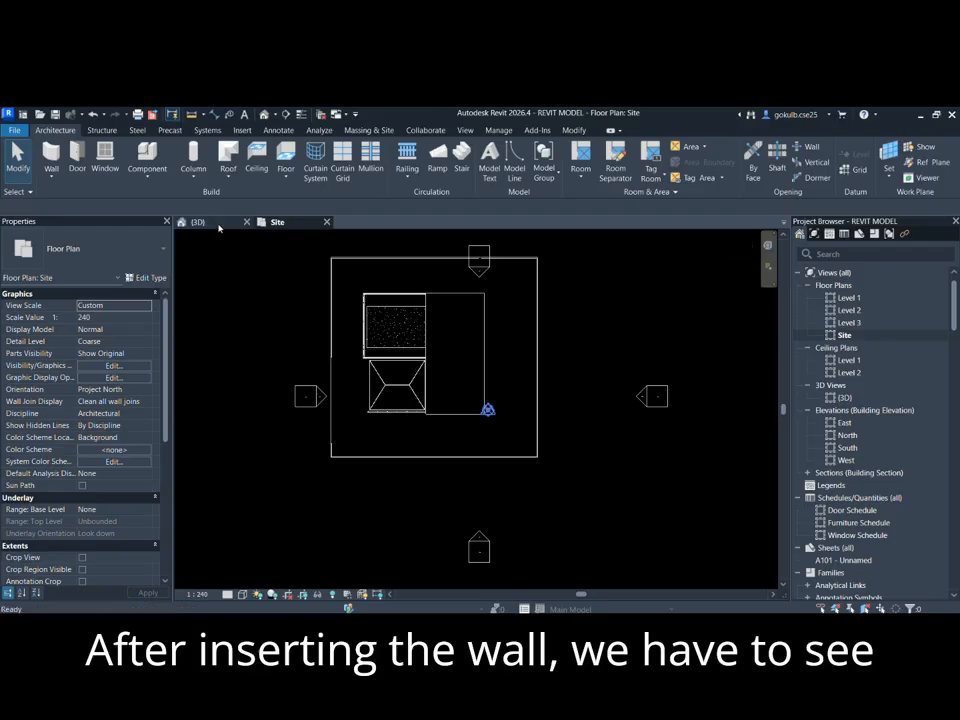
Examine the brick compound wall around the building in the 3D view.
{"action": "left_click", "coordinate": [196, 222]}
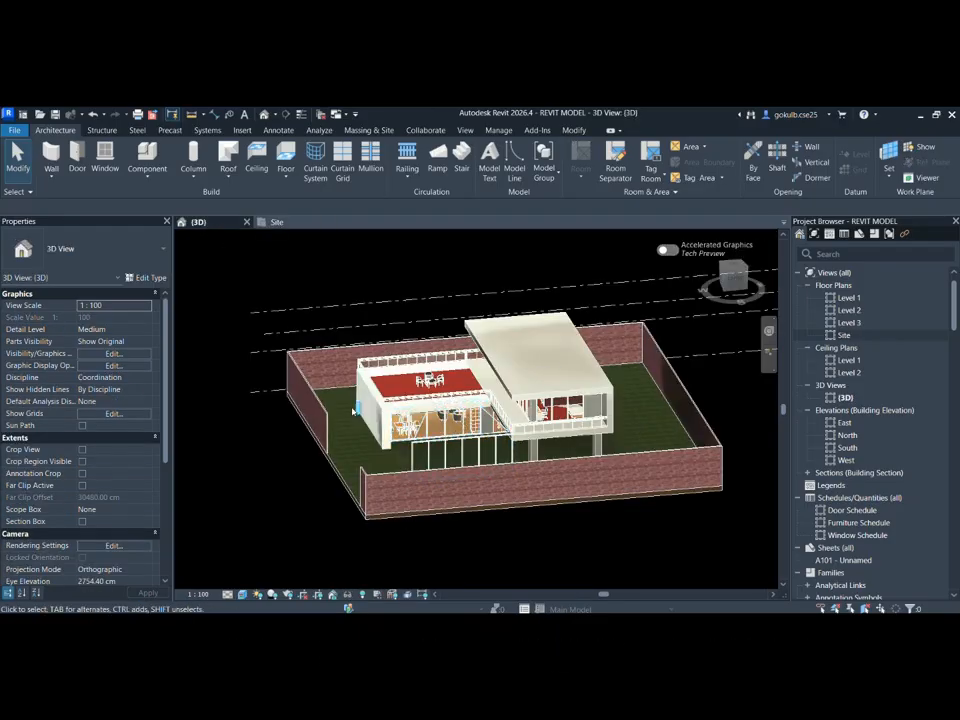
{"action": "scroll", "coordinate": [304, 352], "scroll_direction": "up", "scroll_amount": 3}
{"action": "scroll", "coordinate": [304, 352], "scroll_direction": "down", "scroll_amount": 3}
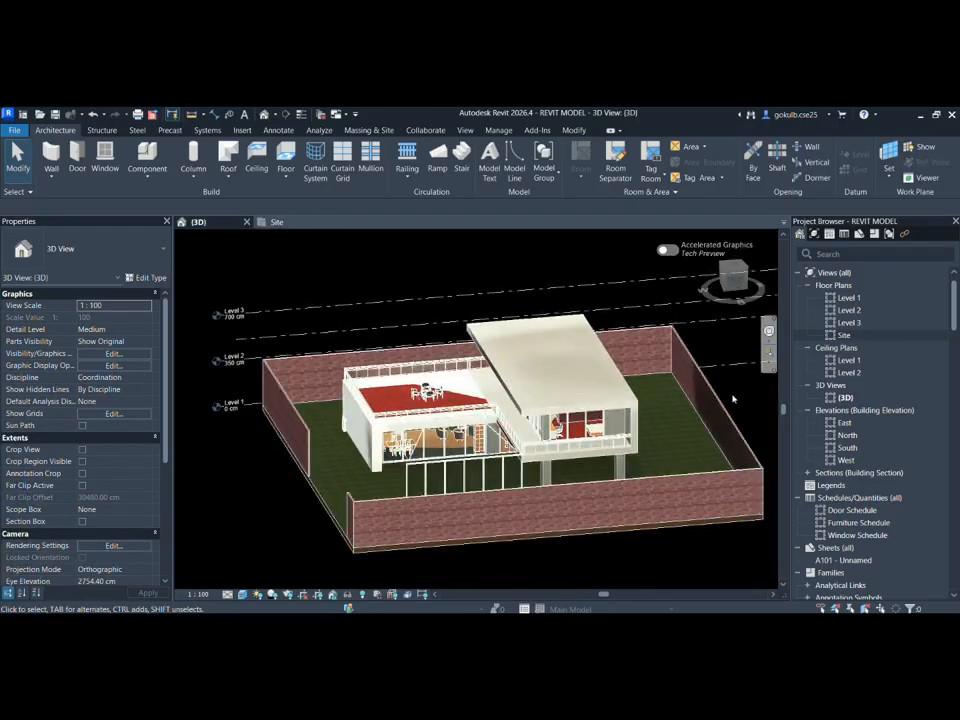
{"action": "scroll", "coordinate": [553, 353], "scroll_direction": "down", "scroll_amount": 1}
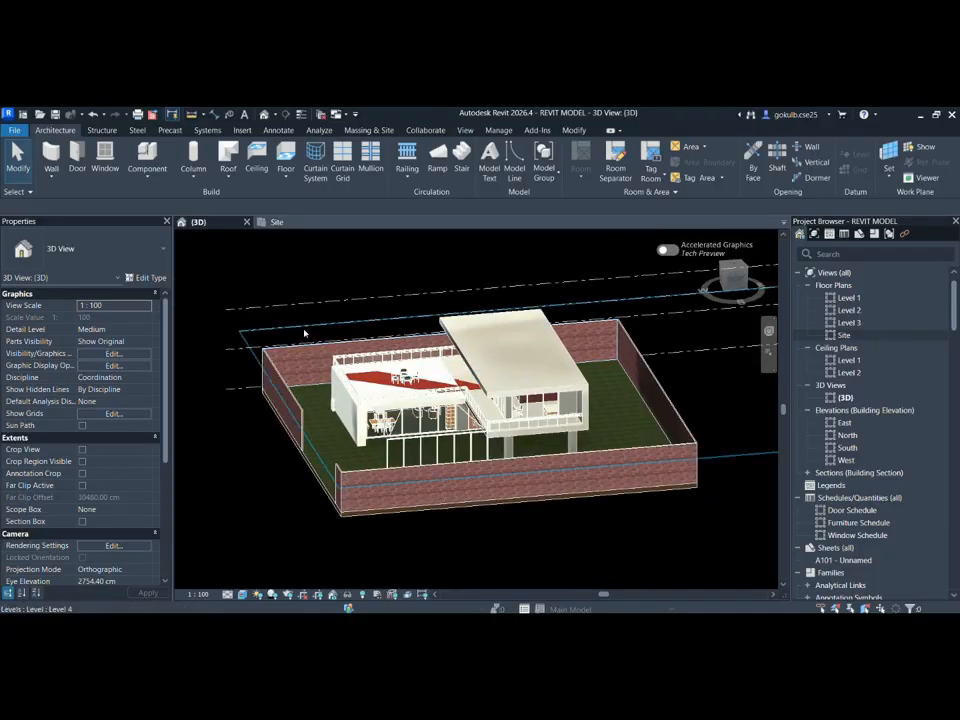
{"action": "scroll", "coordinate": [341, 304], "scroll_direction": "up", "scroll_amount": 1}
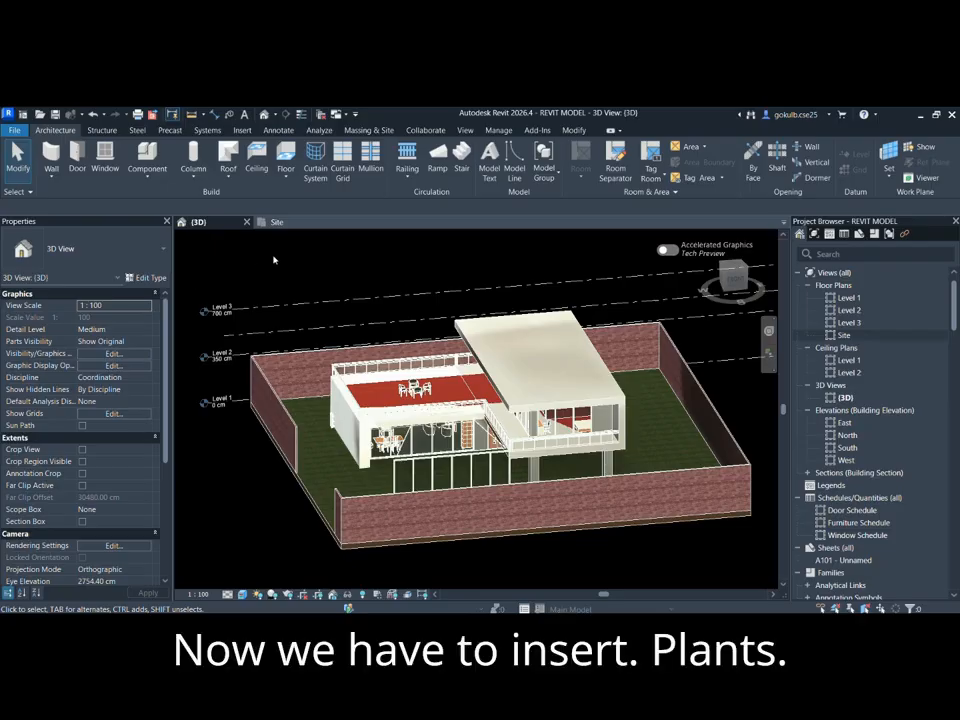
Start placing a component in the Site plan and open the dialog for loading a family.
{"action": "left_click", "coordinate": [276, 222]}
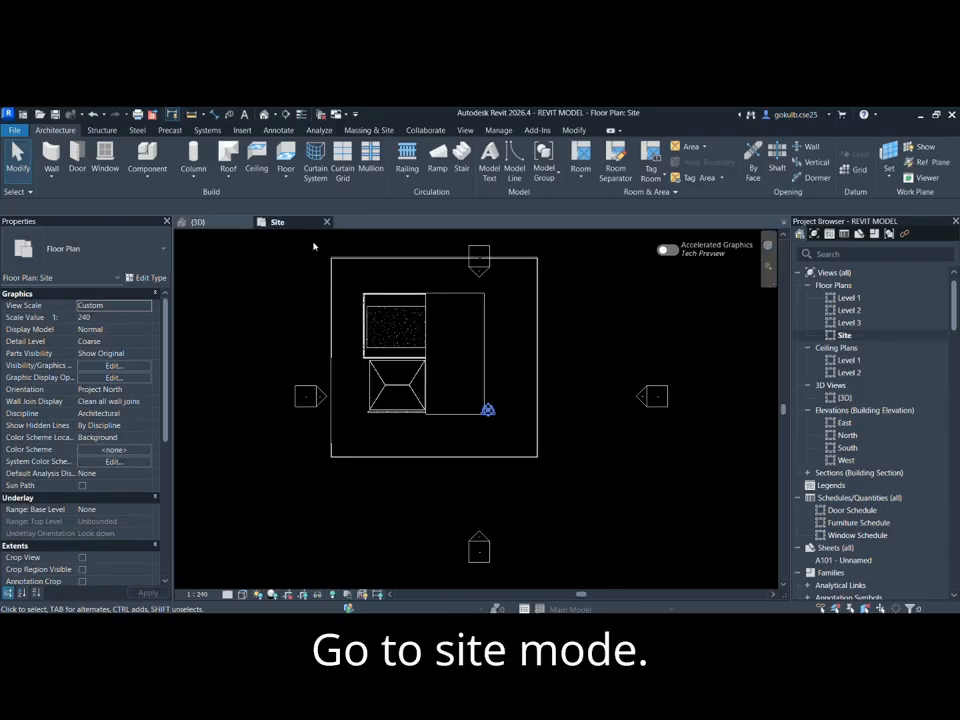
{"action": "scroll", "coordinate": [306, 250], "scroll_direction": "up", "scroll_amount": 1}
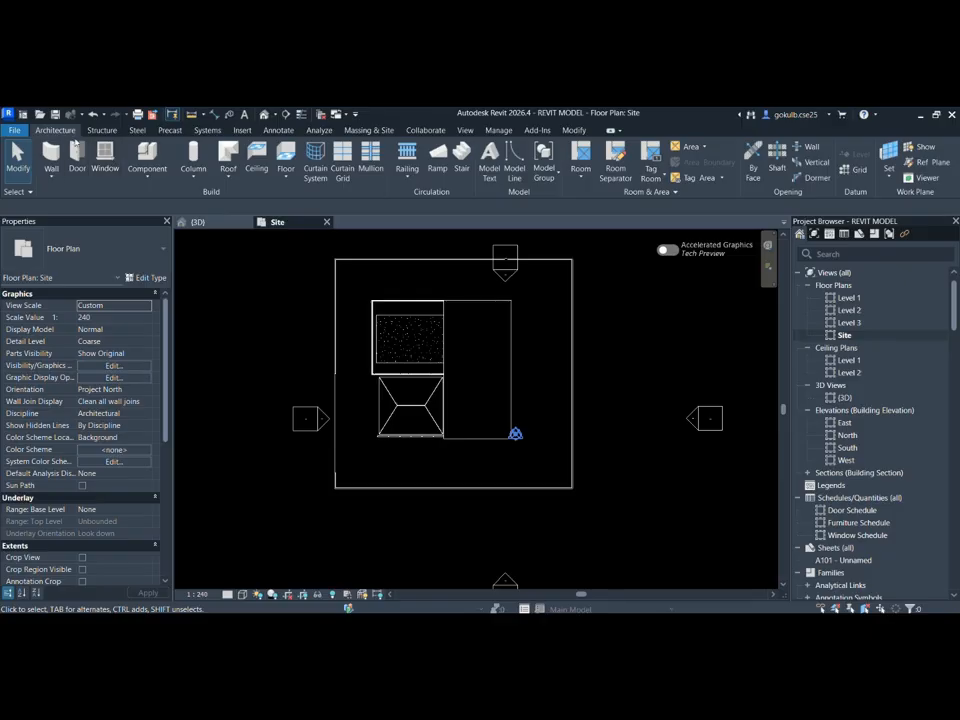
{"action": "left_click", "coordinate": [147, 168]}
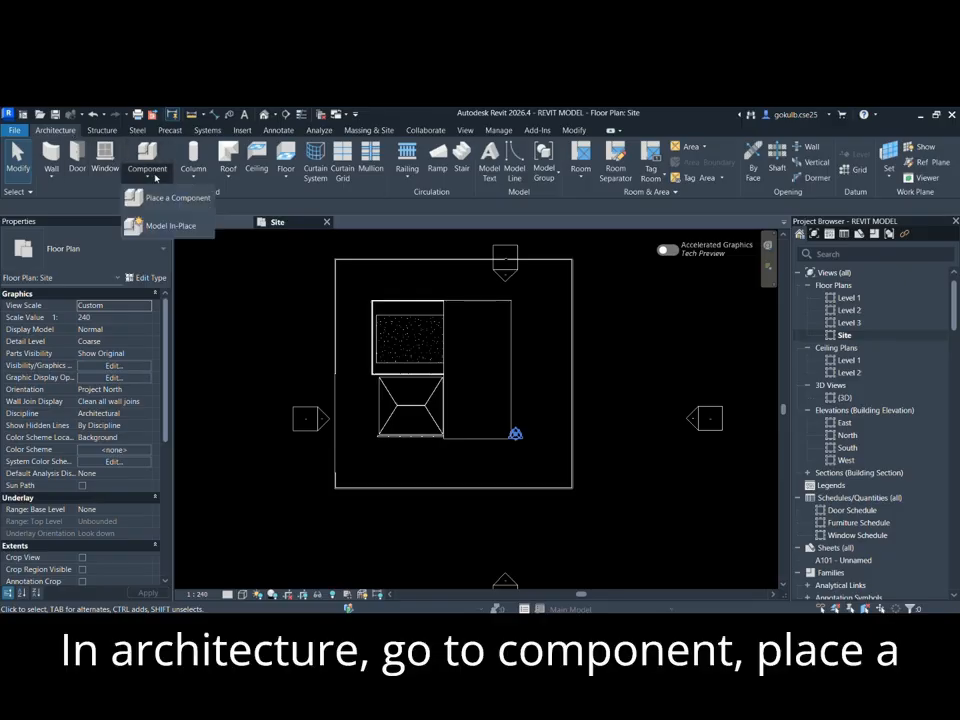
{"action": "left_click", "coordinate": [160, 200]}
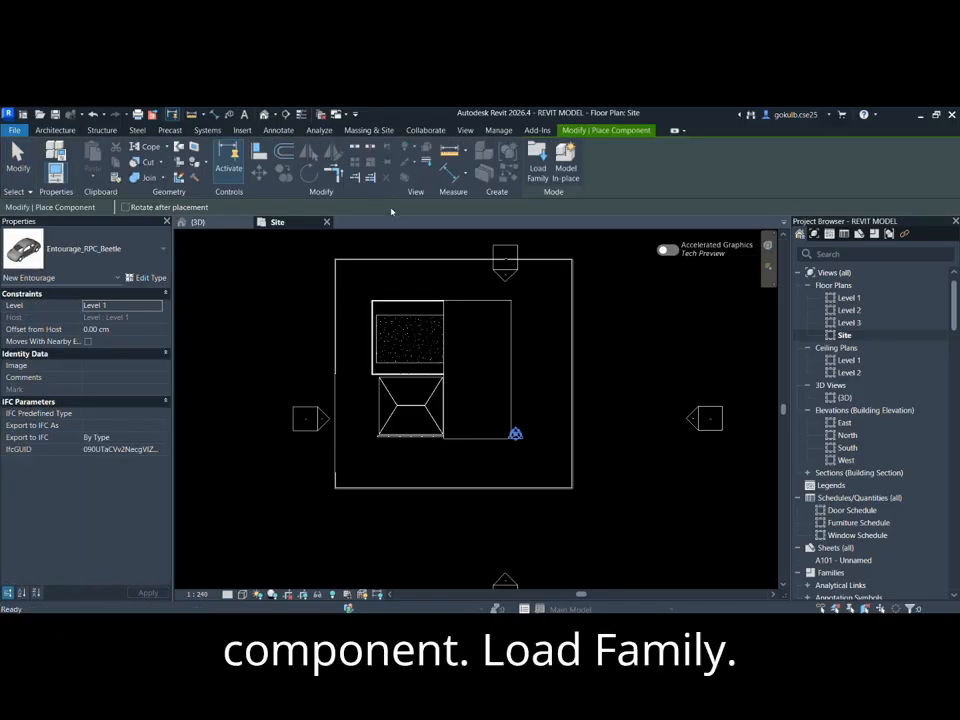
{"action": "left_click", "coordinate": [538, 163]}
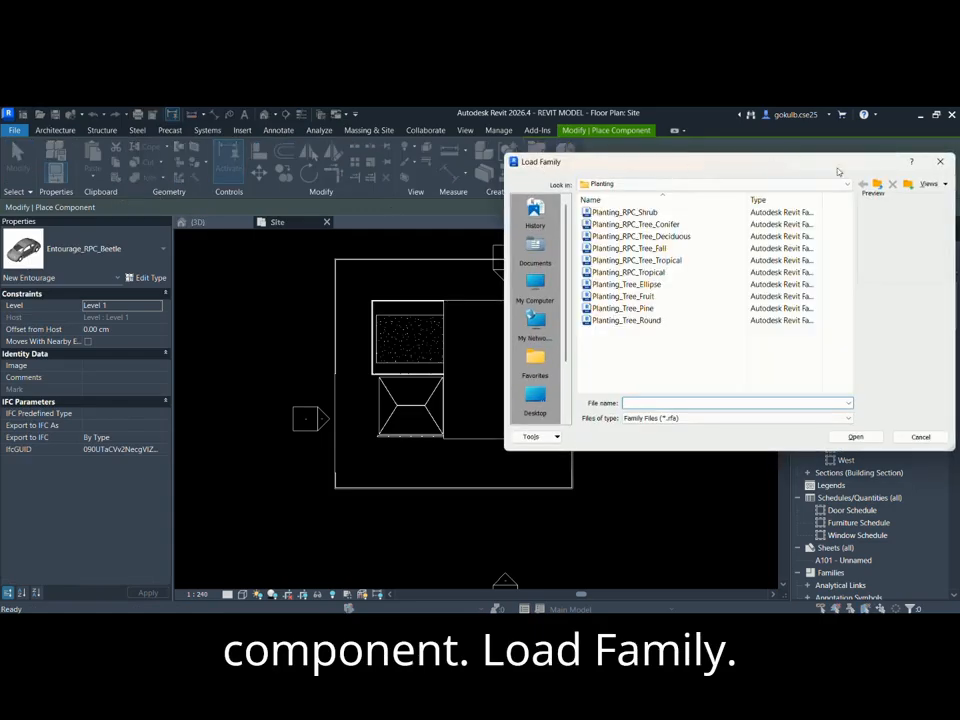
Browse the Revit 2026 libraries to the Planting folder of the English UK library.
{"action": "left_click", "coordinate": [877, 185]}
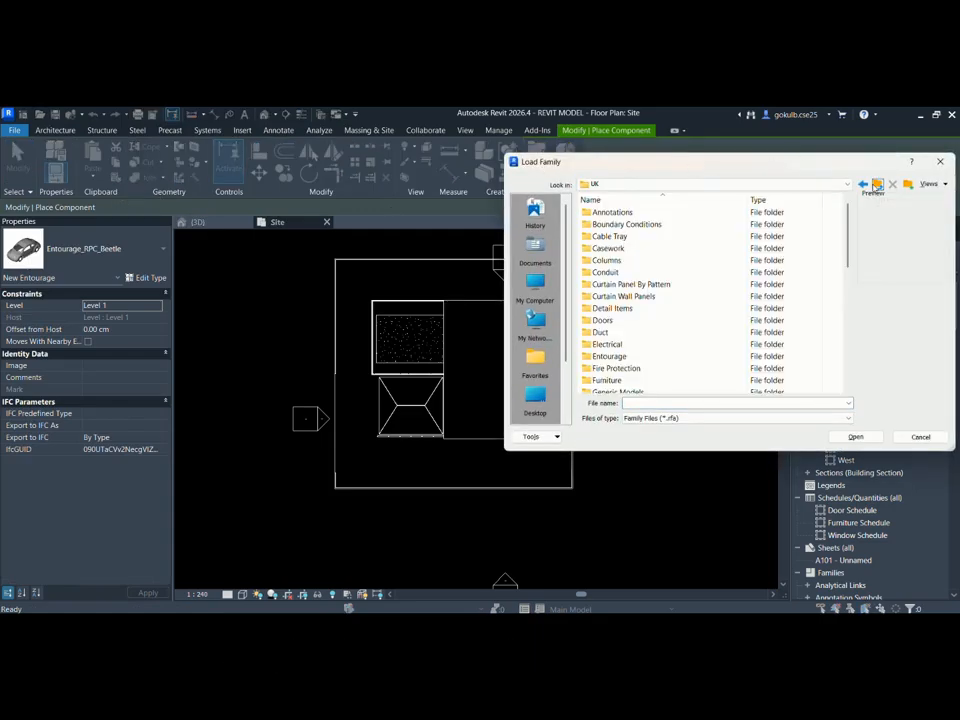
{"action": "left_click", "coordinate": [847, 184]}
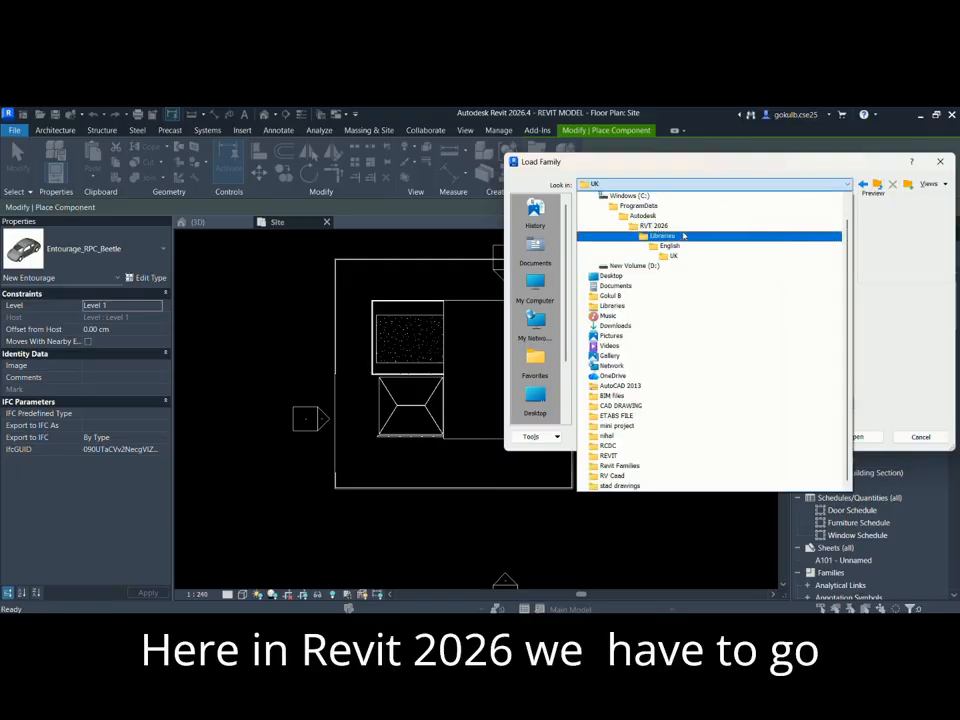
{"action": "left_click", "coordinate": [680, 235]}
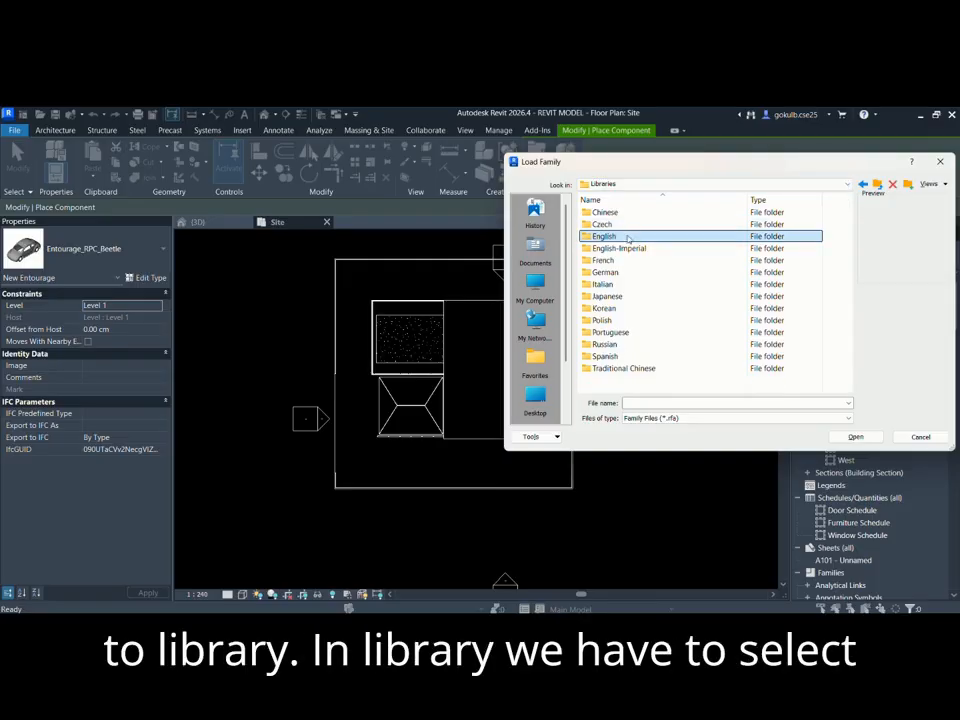
{"action": "left_click", "coordinate": [626, 237]}
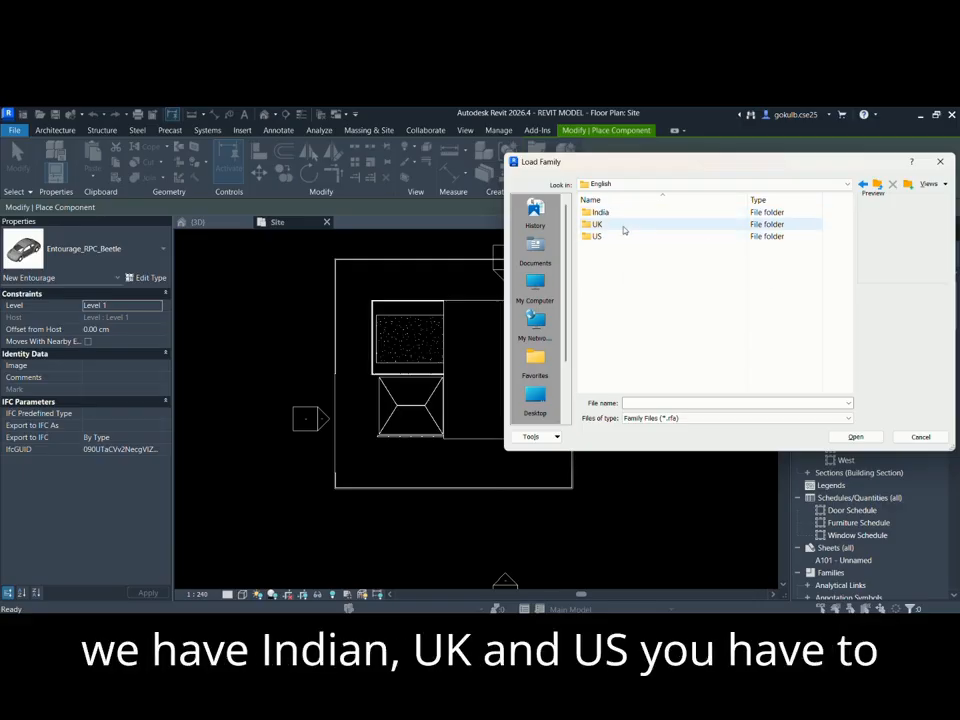
{"action": "double_click", "coordinate": [620, 224]}
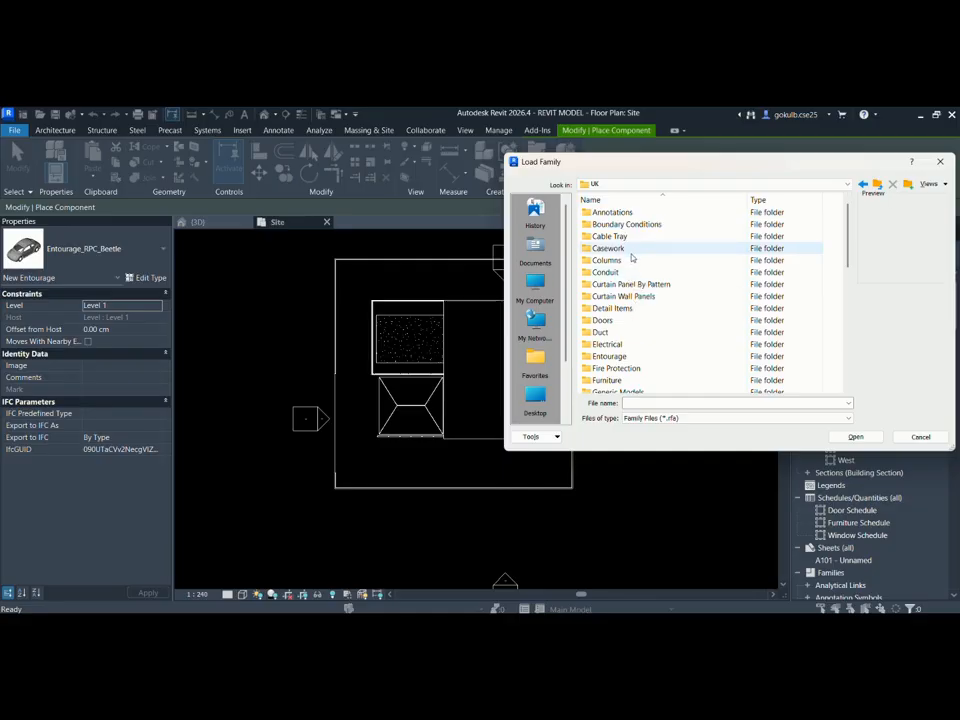
{"action": "scroll", "coordinate": [632, 257], "scroll_direction": "down", "scroll_amount": 1}
{"action": "scroll", "coordinate": [630, 264], "scroll_direction": "up", "scroll_amount": 1}
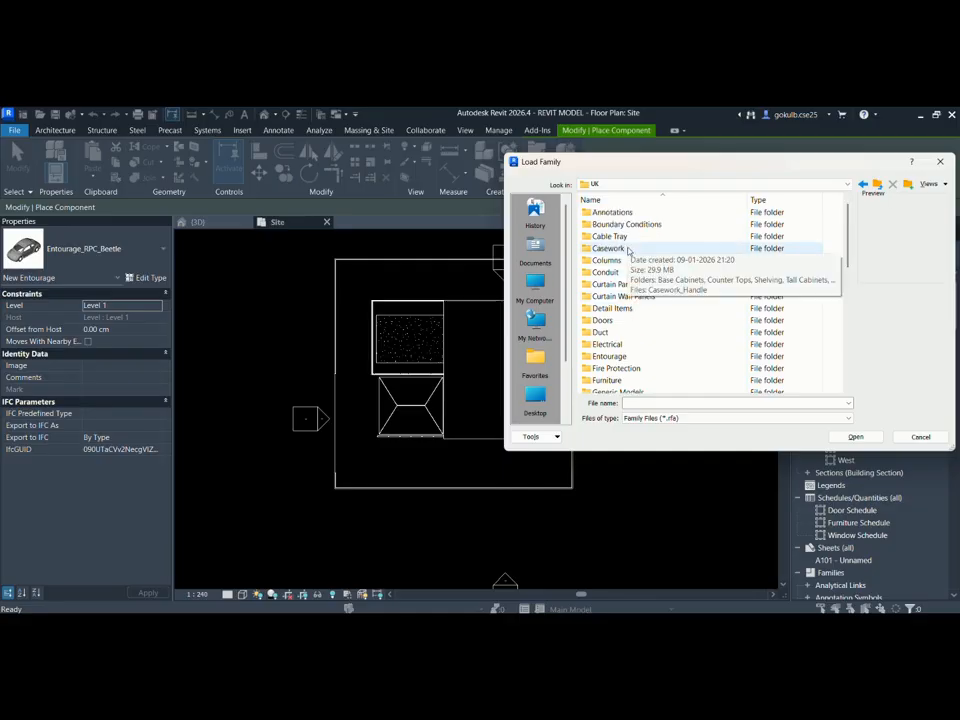
{"action": "scroll", "coordinate": [618, 300], "scroll_direction": "down", "scroll_amount": 2}
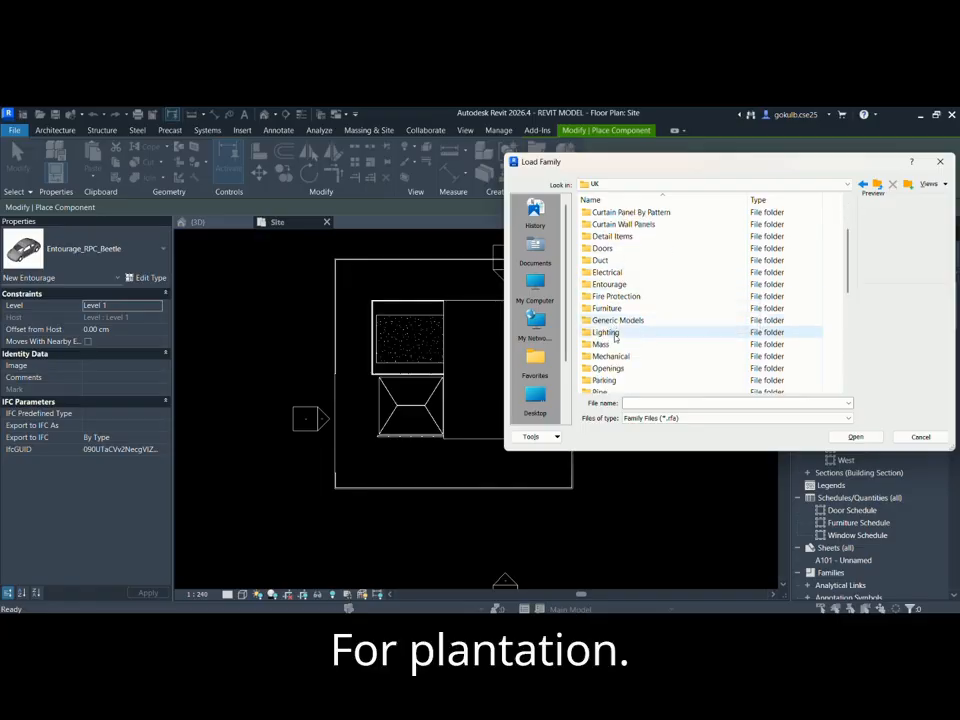
{"action": "scroll", "coordinate": [614, 322], "scroll_direction": "down", "scroll_amount": 1}
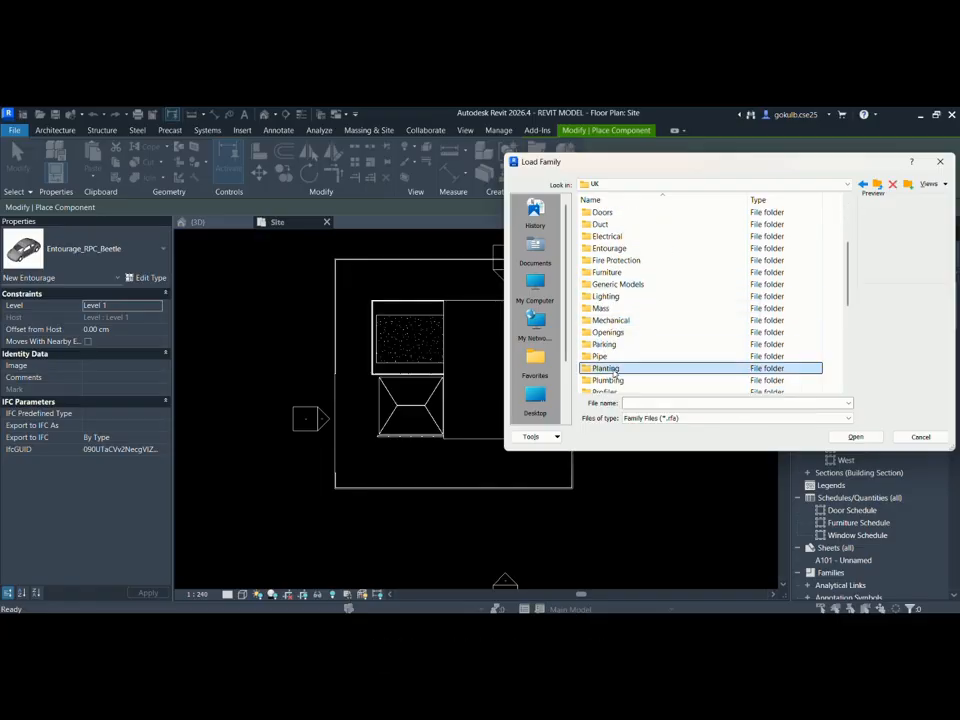
{"action": "double_click", "coordinate": [606, 368]}
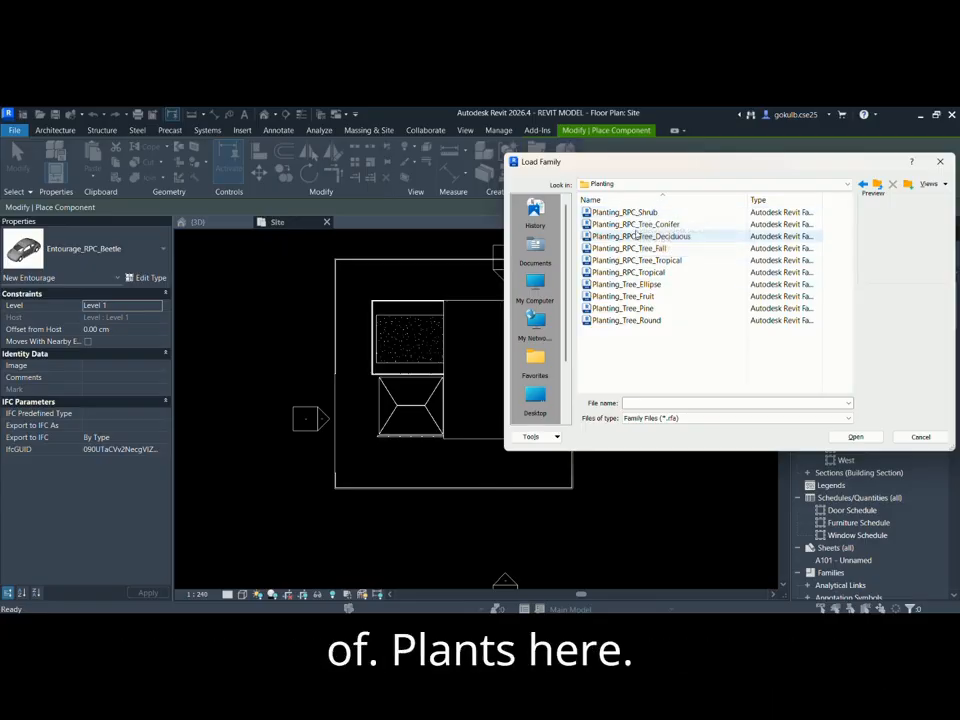
Preview the conifer, deciduous and tropical tree families and load Planting_RPC_Tree_Deciduous.
{"action": "key", "text": "Down"}
{"action": "key", "text": "Down"}
{"action": "key", "text": "Down"}
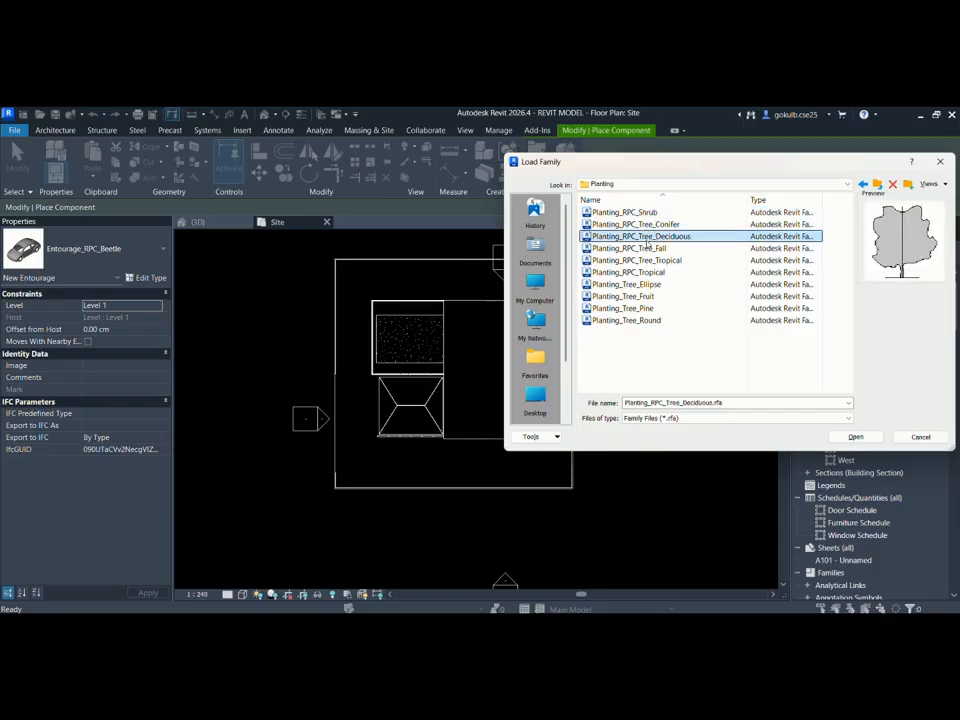
{"action": "key", "text": "Down"}
{"action": "key", "text": "Up"}
{"action": "key", "text": "Up"}
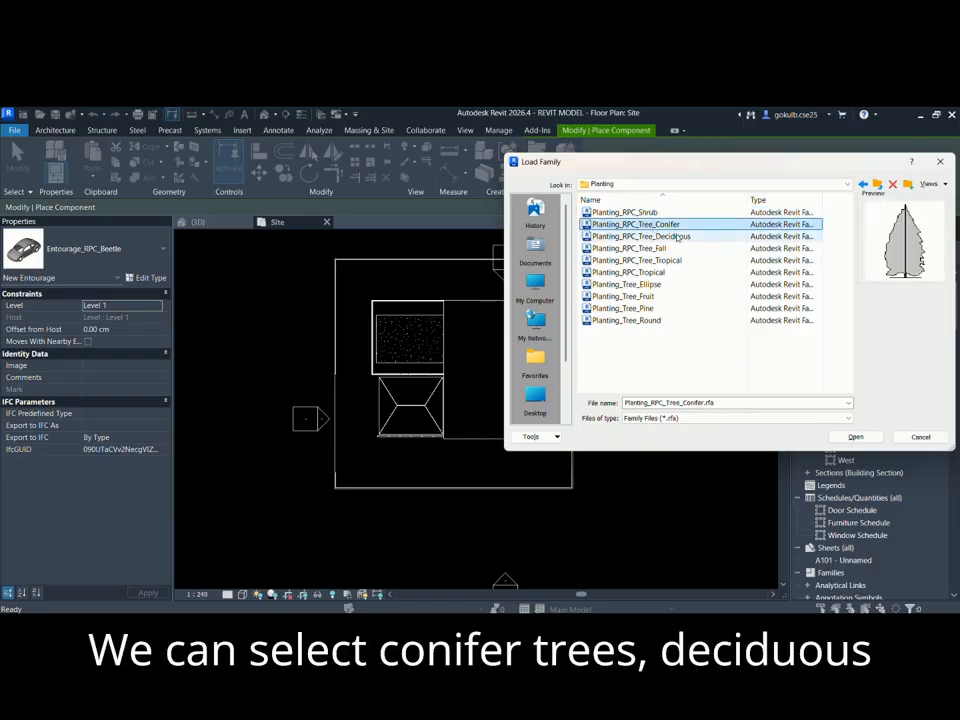
{"action": "left_click", "coordinate": [676, 237]}
{"action": "left_click", "coordinate": [666, 260]}
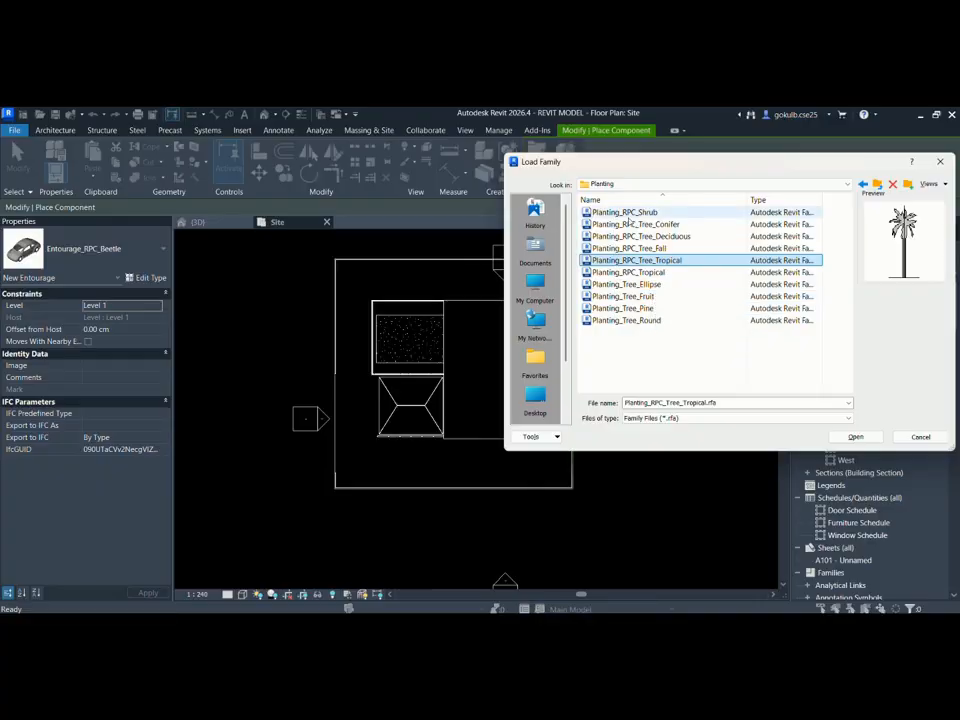
{"action": "left_click", "coordinate": [686, 237]}
{"action": "double_click", "coordinate": [686, 237]}
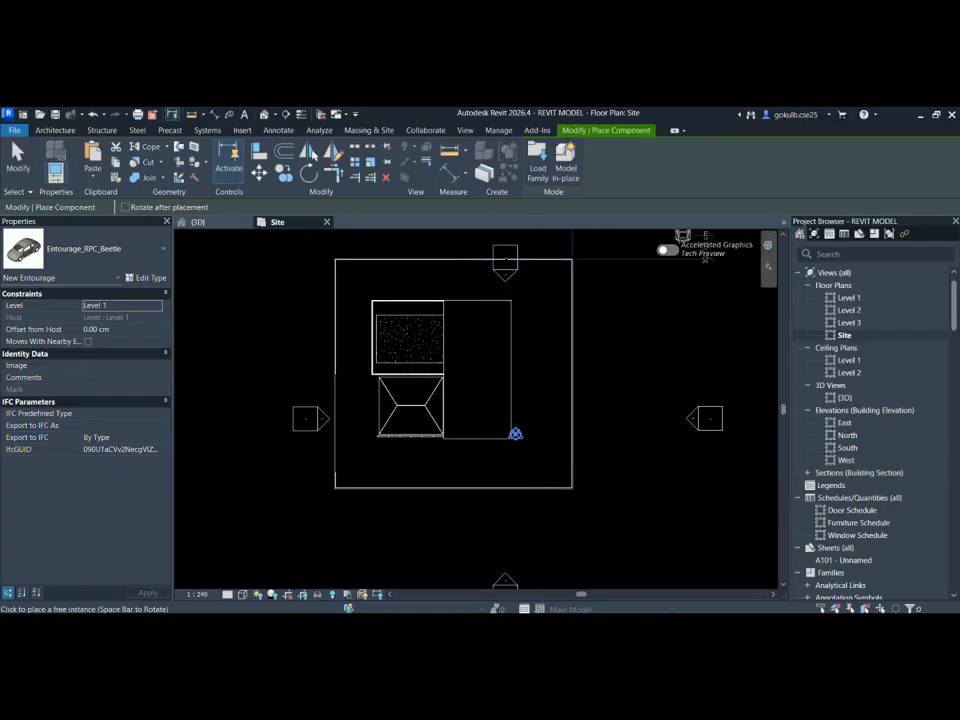
Choose the deciduous tree type Scarlet_Oak-12.5_Meters from the recently used component types.
{"action": "left_click", "coordinate": [130, 250]}
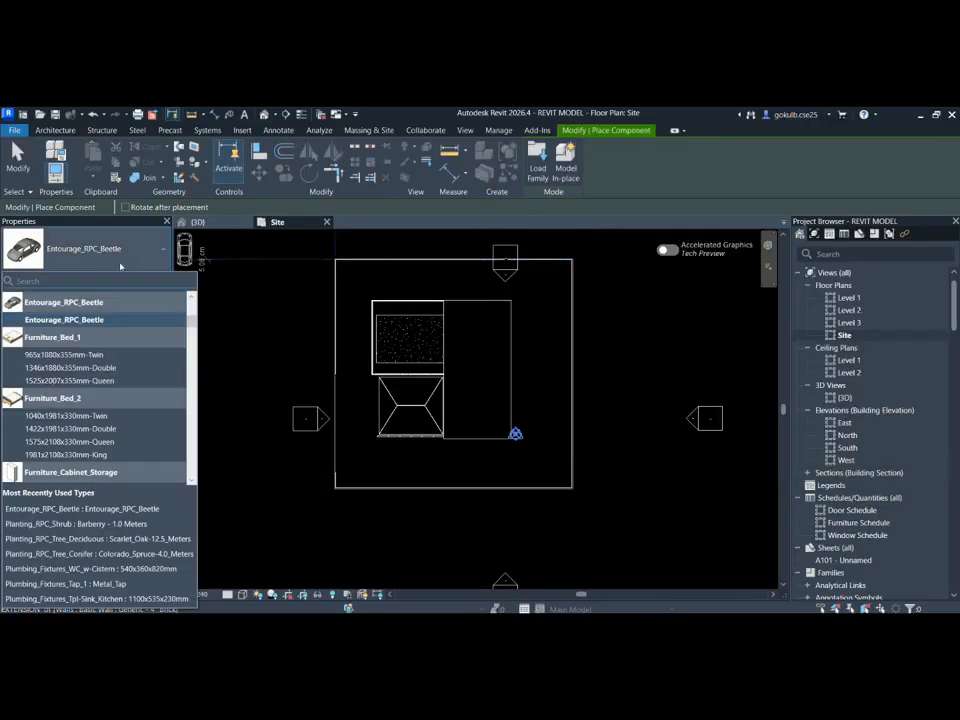
{"action": "scroll", "coordinate": [87, 350], "scroll_direction": "down", "scroll_amount": 10}
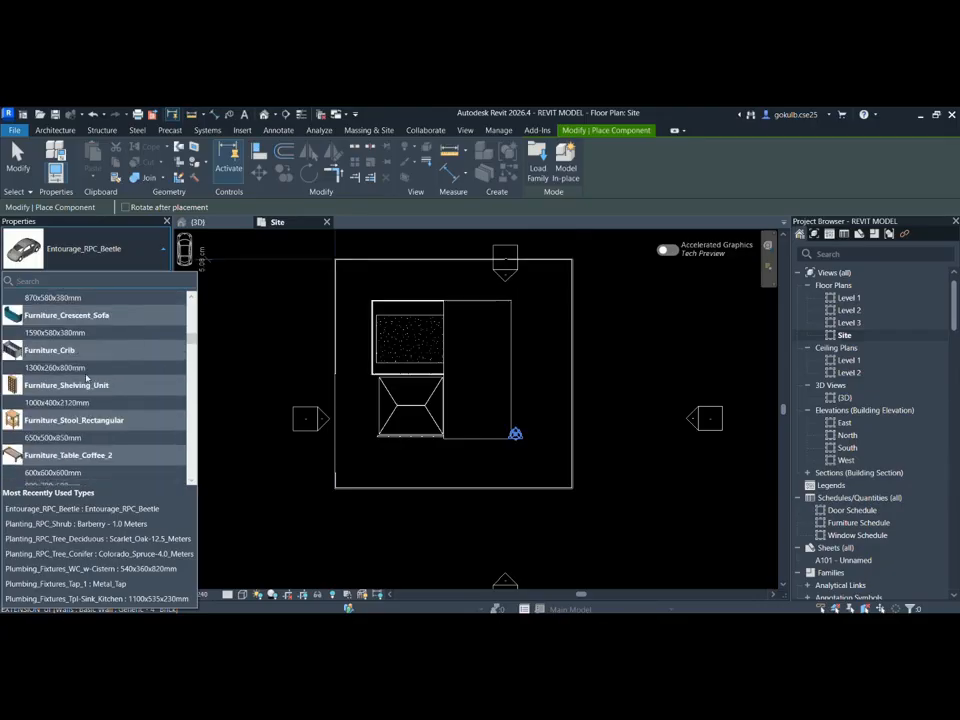
{"action": "scroll", "coordinate": [88, 370], "scroll_direction": "down", "scroll_amount": 5}
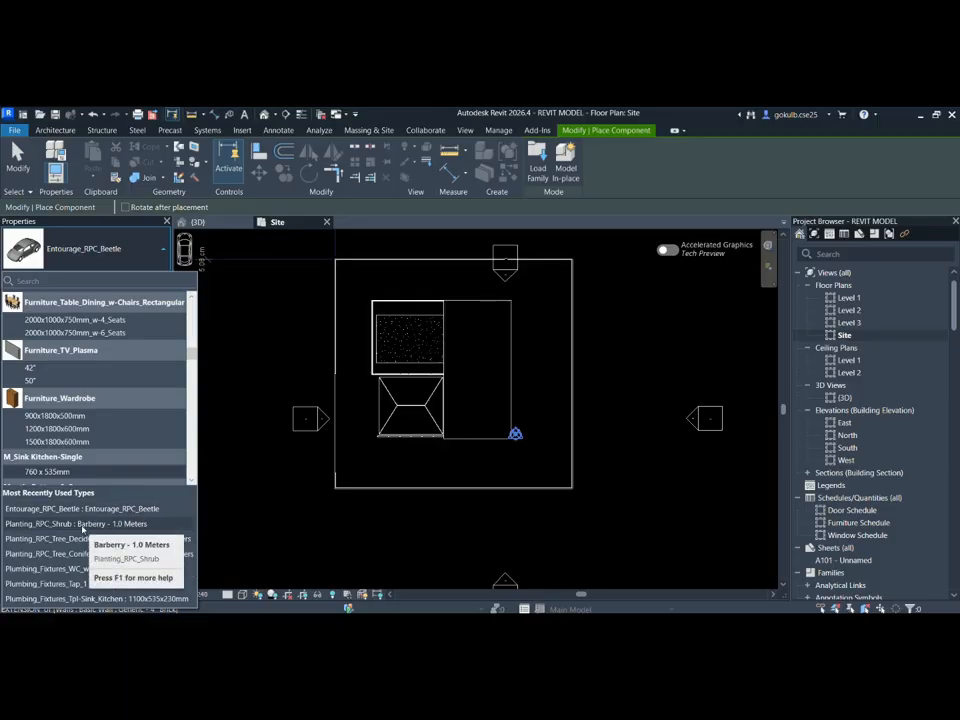
{"action": "left_click", "coordinate": [75, 539]}
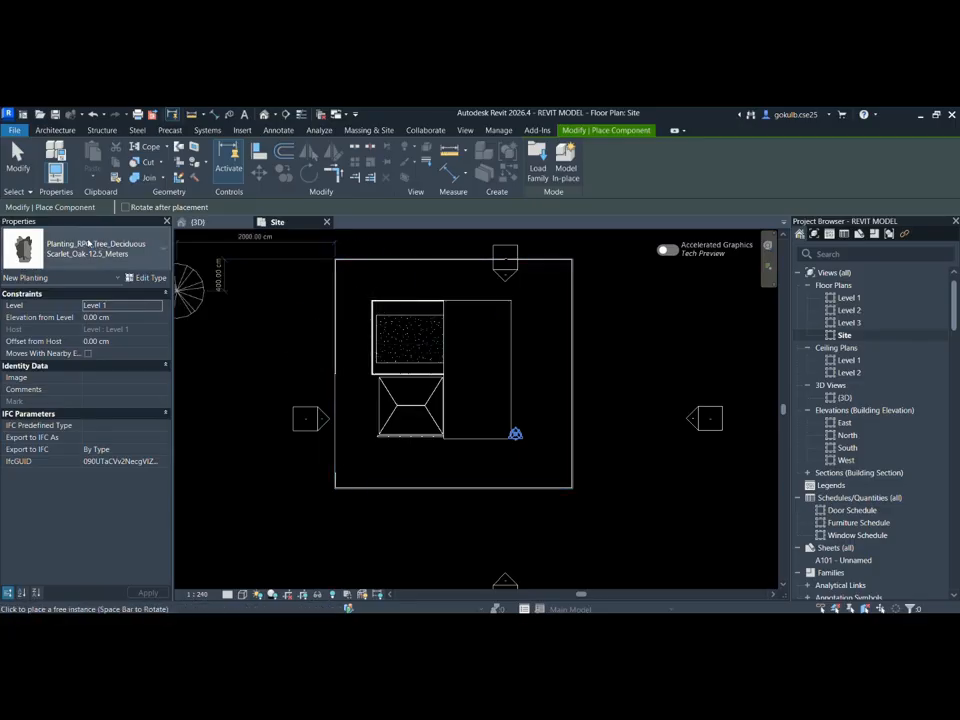
Place four American_Beech-6.0_Meters deciduous trees in an evenly spaced row between the house and the south compound wall.
{"action": "left_click", "coordinate": [116, 253]}
{"action": "scroll", "coordinate": [102, 346], "scroll_direction": "up", "scroll_amount": 10}
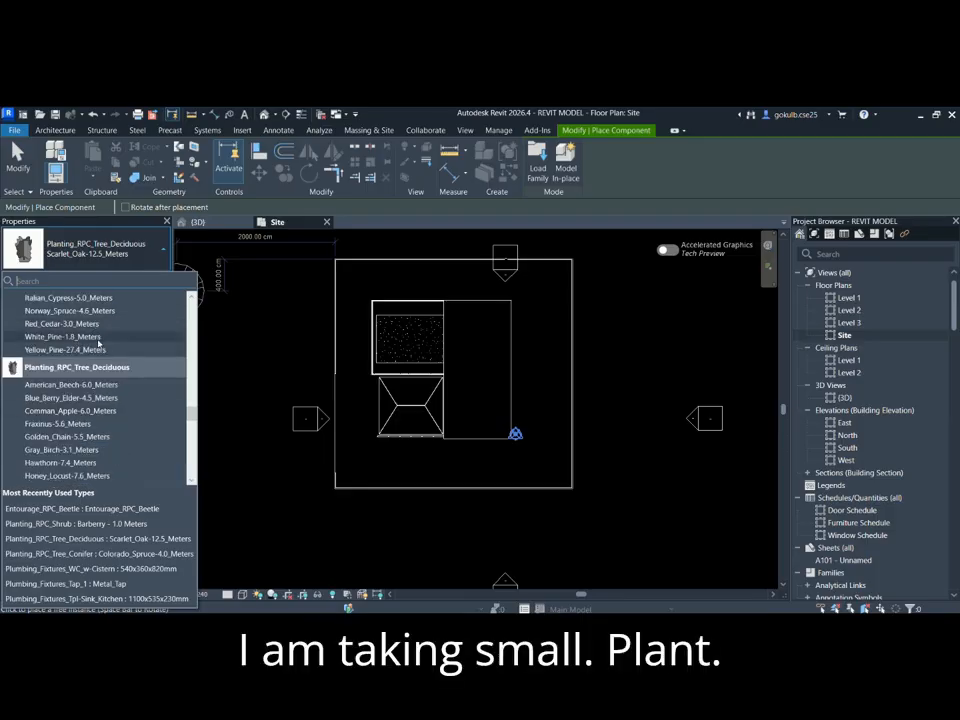
{"action": "mouse_move", "coordinate": [97, 391]}
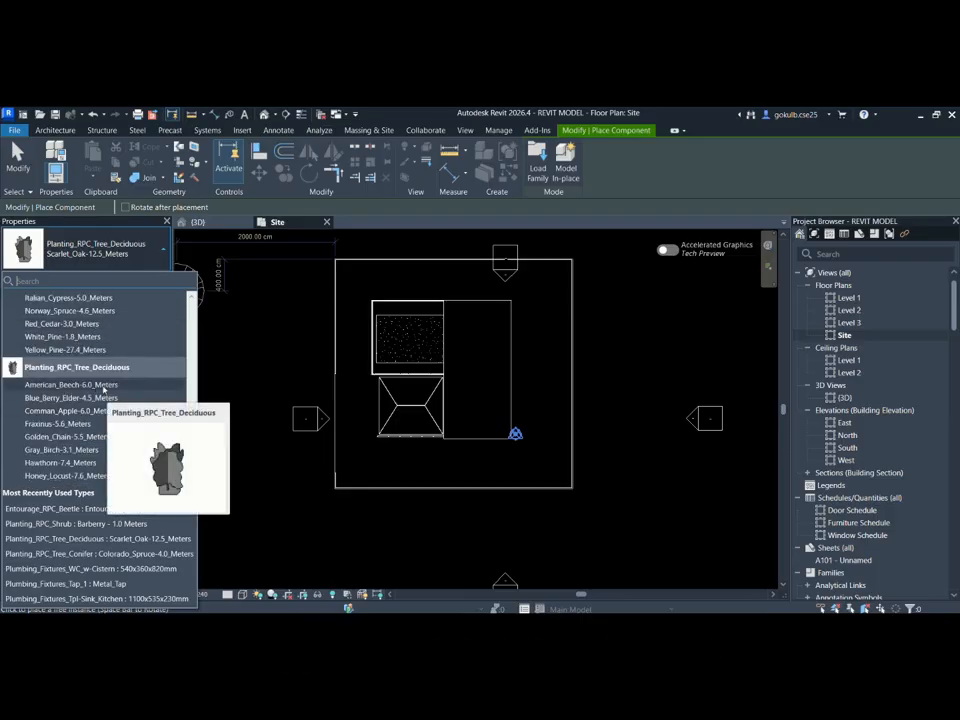
{"action": "left_click", "coordinate": [100, 386]}
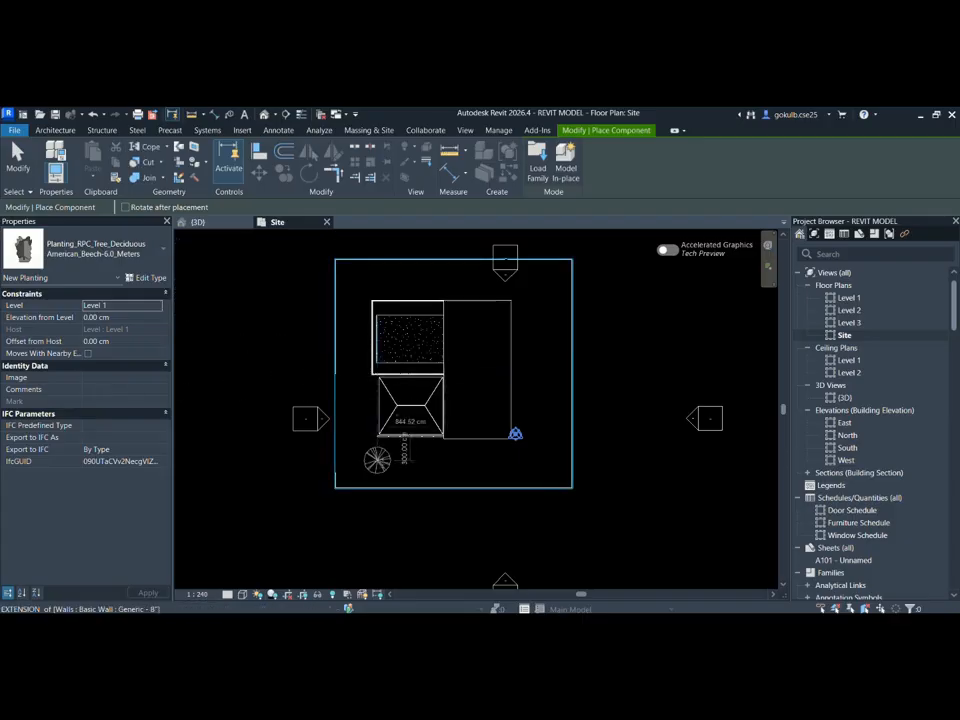
{"action": "left_click", "coordinate": [388, 466]}
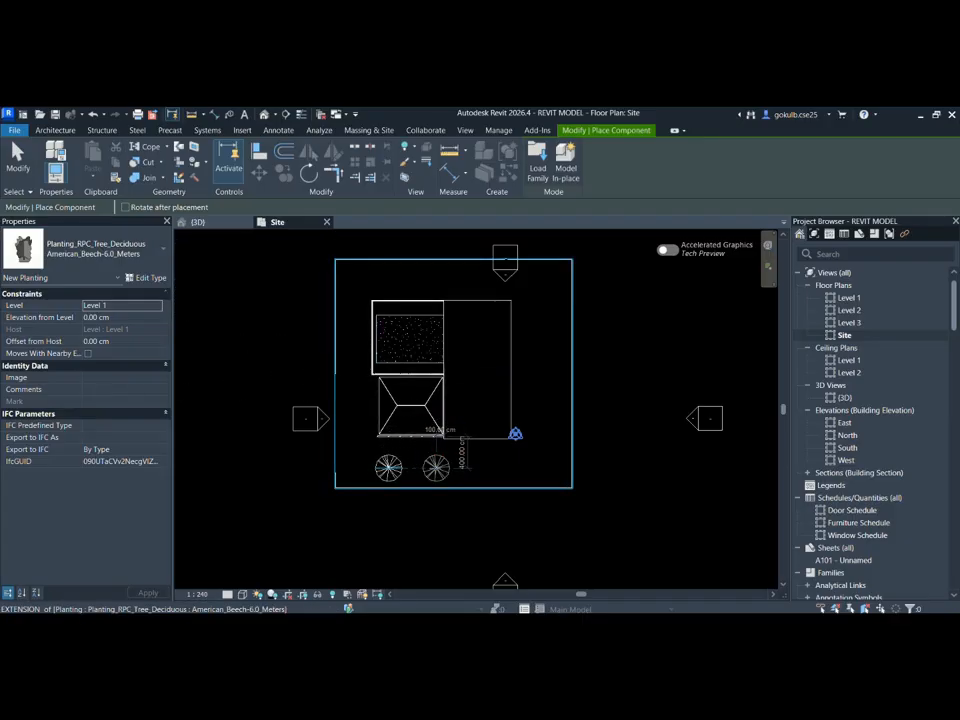
{"action": "left_click", "coordinate": [436, 466]}
{"action": "left_click", "coordinate": [485, 466]}
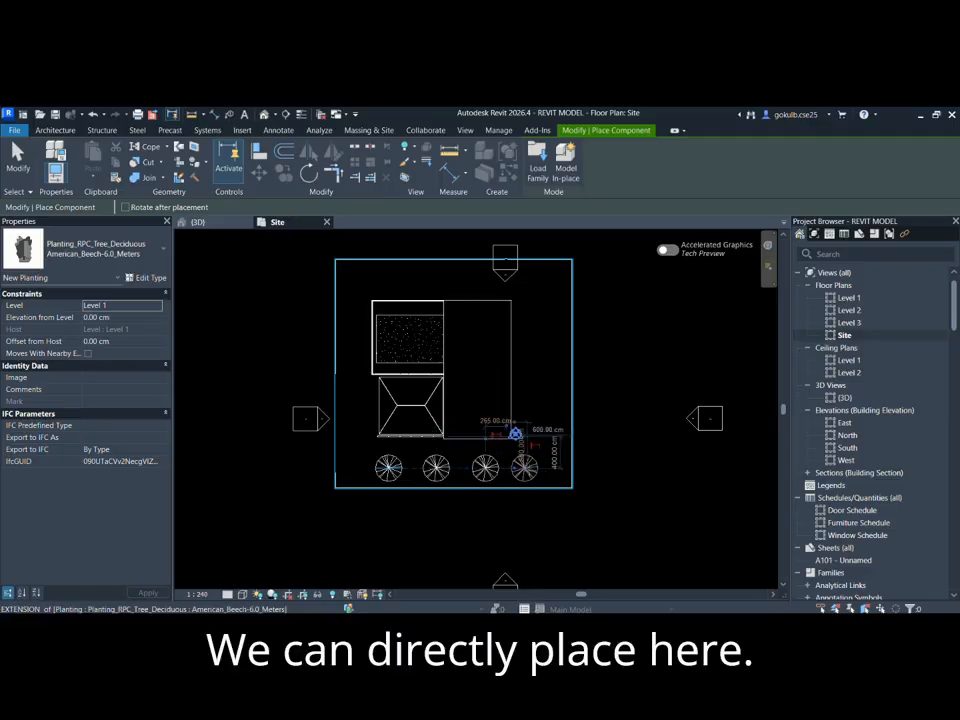
{"action": "left_click", "coordinate": [532, 466]}
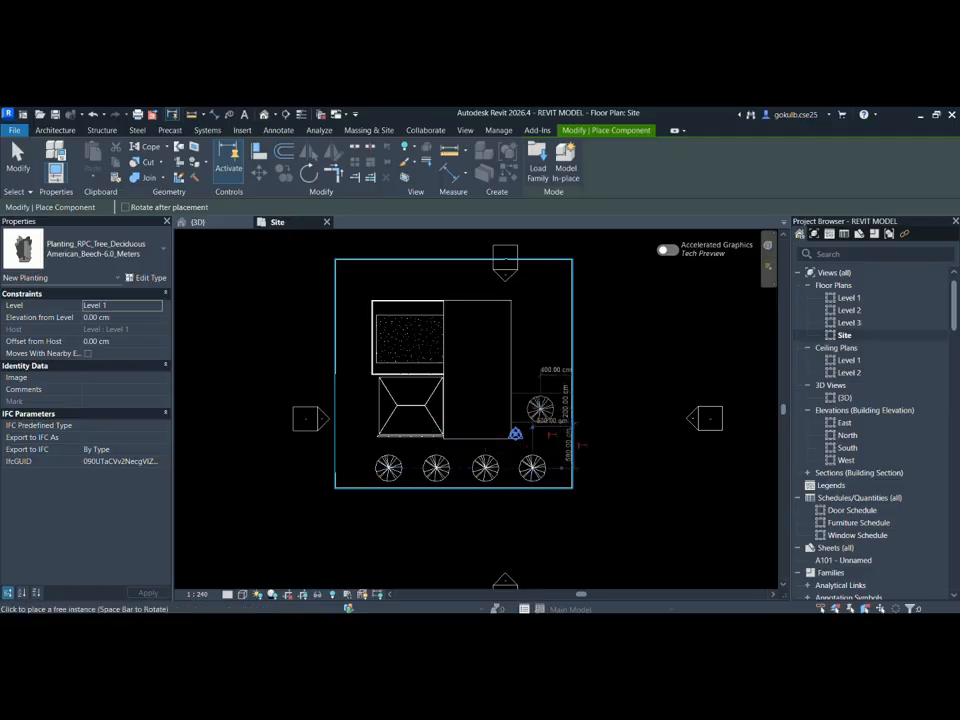
Place two Lombardy_Poplar-12.2_Meters trees in line between the house and the east compound wall.
{"action": "left_click", "coordinate": [100, 248]}
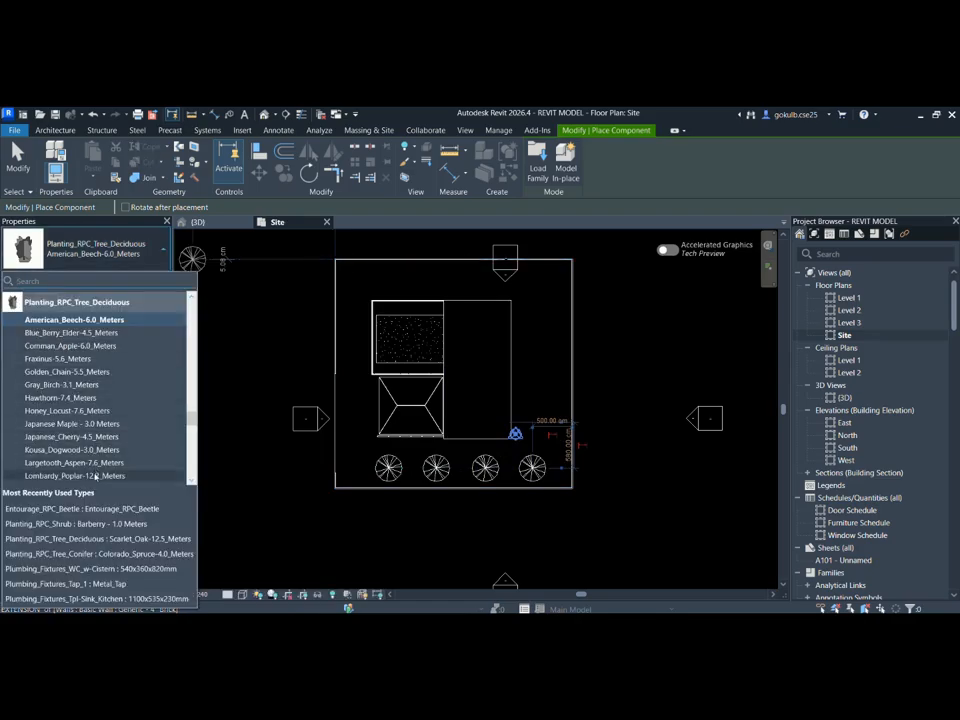
{"action": "left_click", "coordinate": [95, 476]}
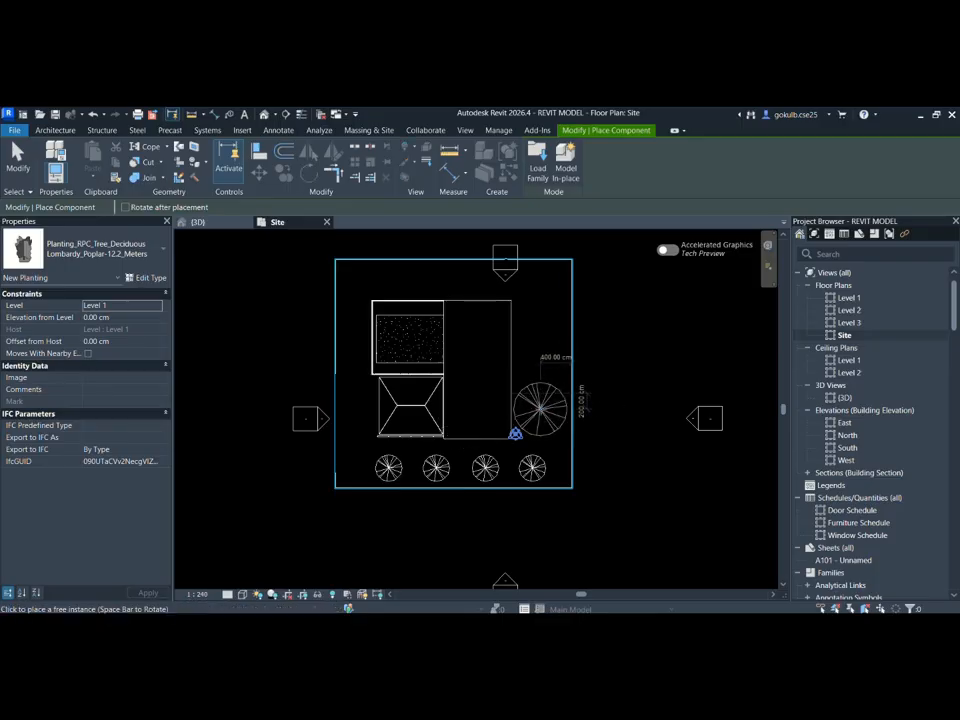
{"action": "left_click", "coordinate": [540, 408]}
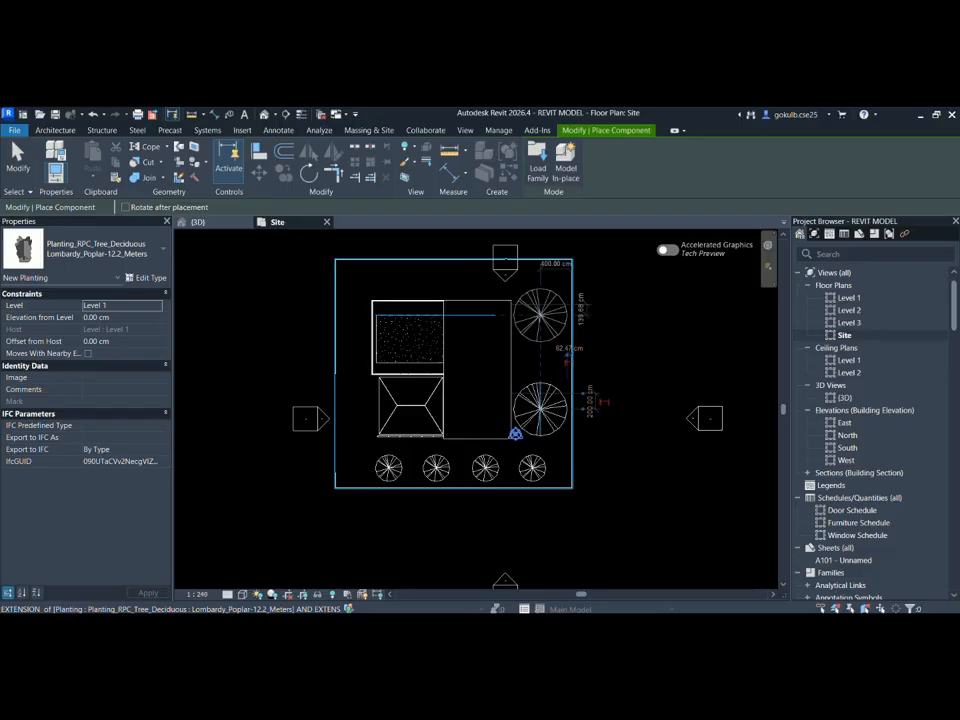
{"action": "left_click", "coordinate": [540, 332]}
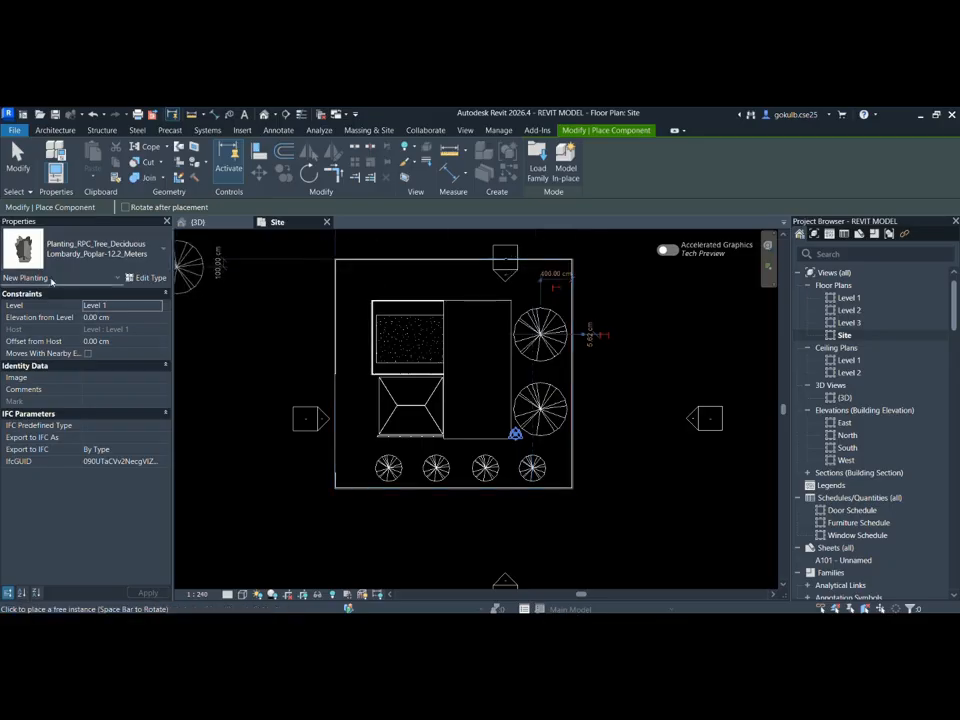
Place two Shumard_Oak-9.1_Meters deciduous trees in a row between the house and the north compound wall.
{"action": "left_click", "coordinate": [90, 248]}
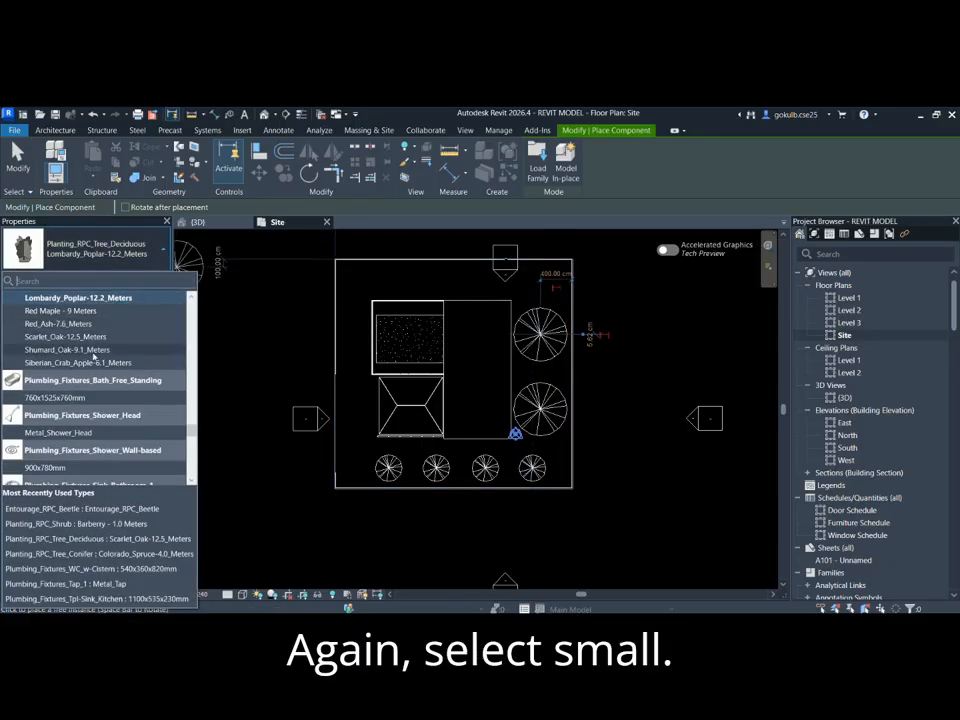
{"action": "scroll", "coordinate": [92, 335], "scroll_direction": "down", "scroll_amount": 3}
{"action": "scroll", "coordinate": [97, 328], "scroll_direction": "up", "scroll_amount": 1}
{"action": "scroll", "coordinate": [95, 332], "scroll_direction": "up", "scroll_amount": 2}
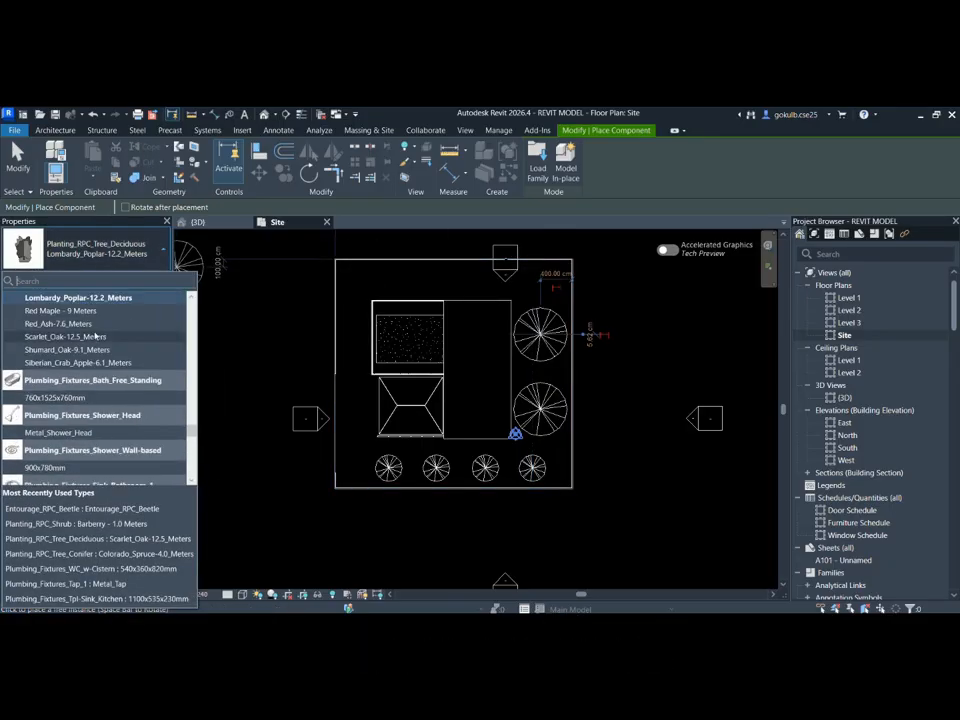
{"action": "left_click", "coordinate": [91, 350]}
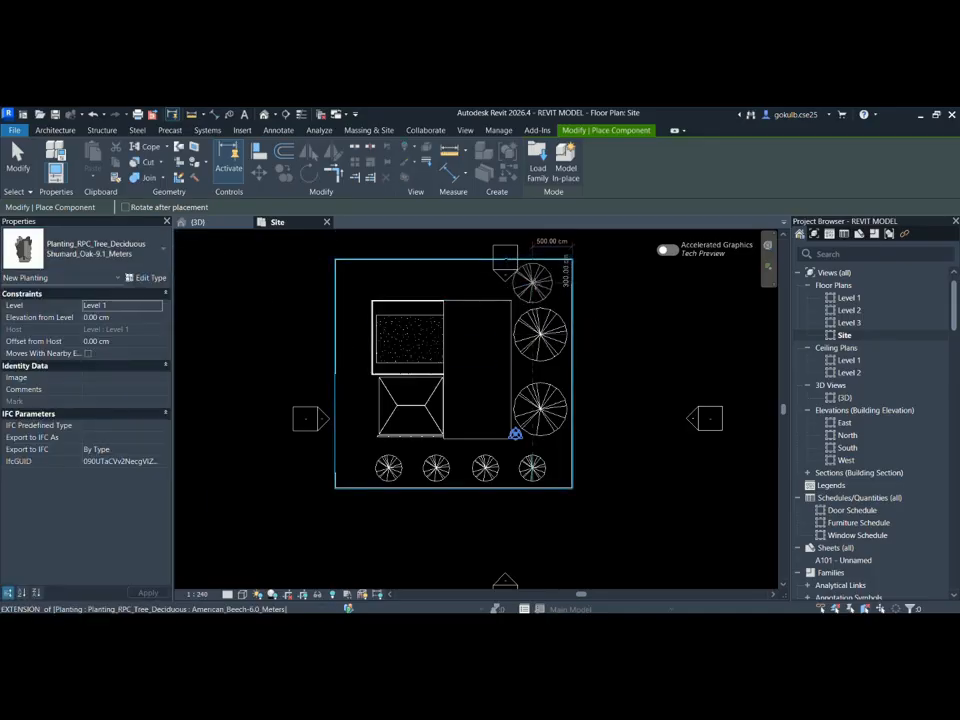
{"action": "scroll", "coordinate": [405, 275], "scroll_direction": "up", "scroll_amount": 1}
{"action": "scroll", "coordinate": [397, 280], "scroll_direction": "up", "scroll_amount": 1}
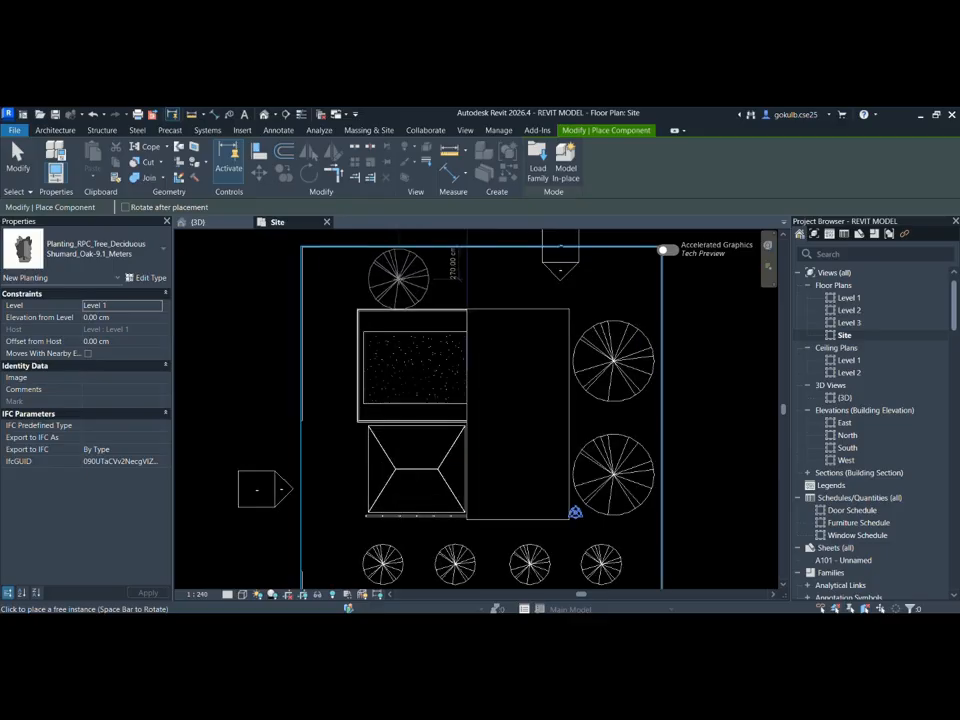
{"action": "left_click", "coordinate": [398, 278]}
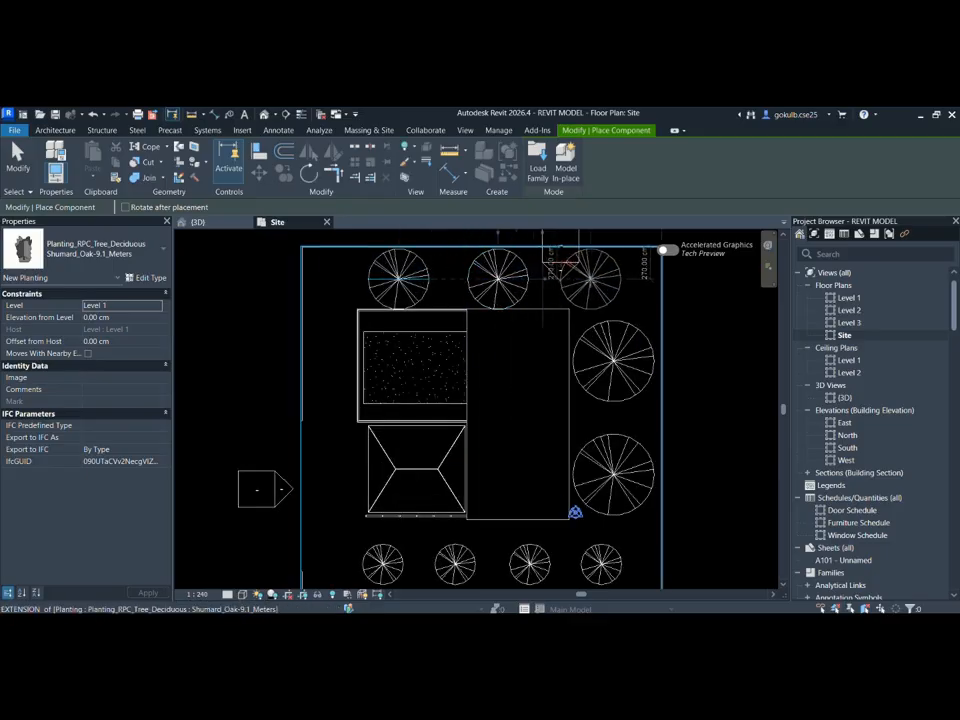
{"action": "scroll", "coordinate": [468, 290], "scroll_direction": "down", "scroll_amount": 2}
Switch the component being placed to the Planting_RPC_Shrub type Burning_Bush-1.38_Meters.
{"action": "left_click", "coordinate": [90, 248]}
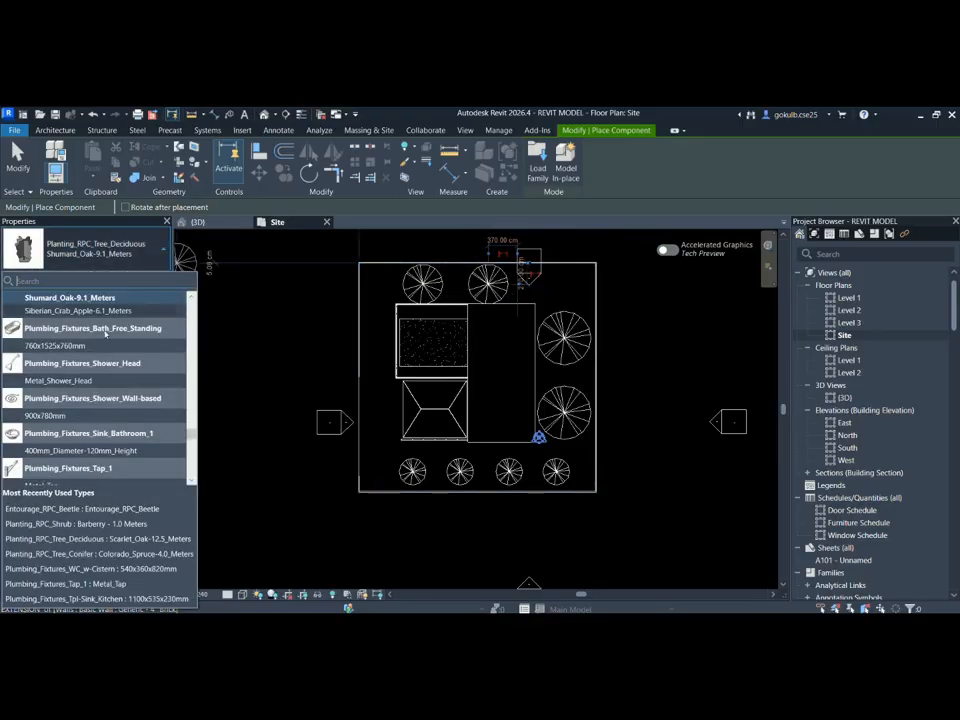
{"action": "scroll", "coordinate": [80, 340], "scroll_direction": "up", "scroll_amount": 2}
{"action": "scroll", "coordinate": [80, 340], "scroll_direction": "up", "scroll_amount": 2}
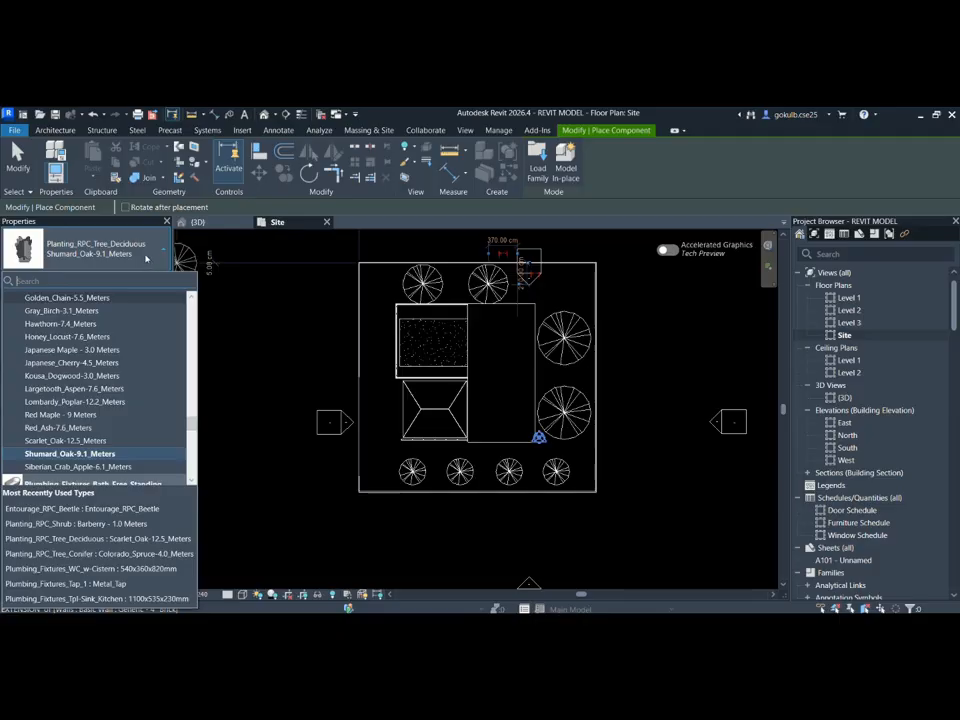
{"action": "left_click", "coordinate": [144, 261]}
{"action": "left_click", "coordinate": [144, 261]}
{"action": "scroll", "coordinate": [93, 346], "scroll_direction": "up", "scroll_amount": 6}
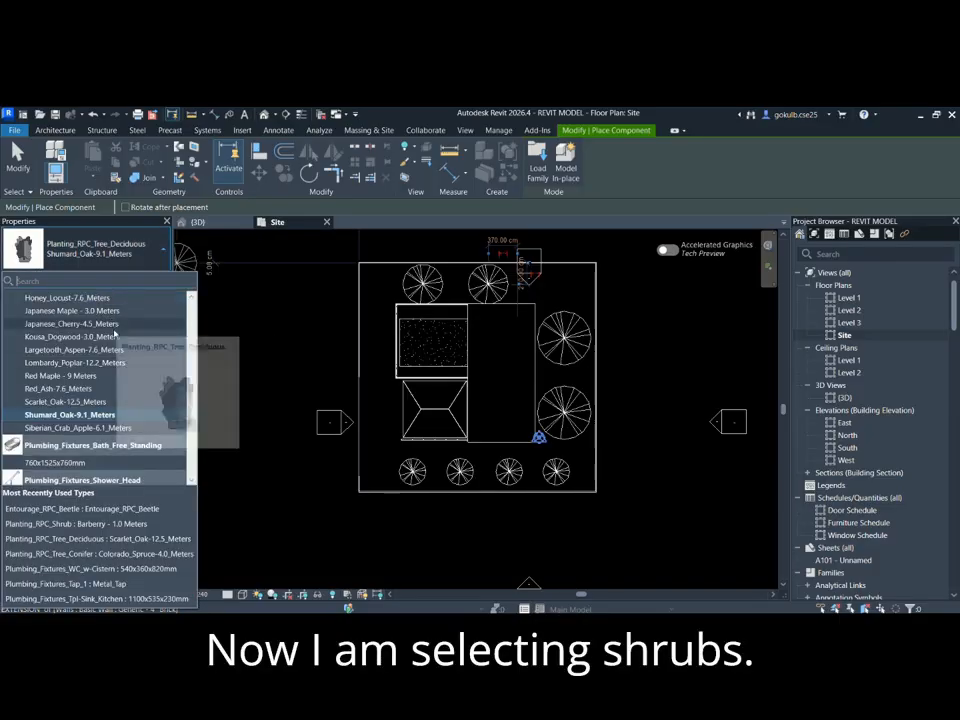
{"action": "scroll", "coordinate": [93, 346], "scroll_direction": "up", "scroll_amount": 6}
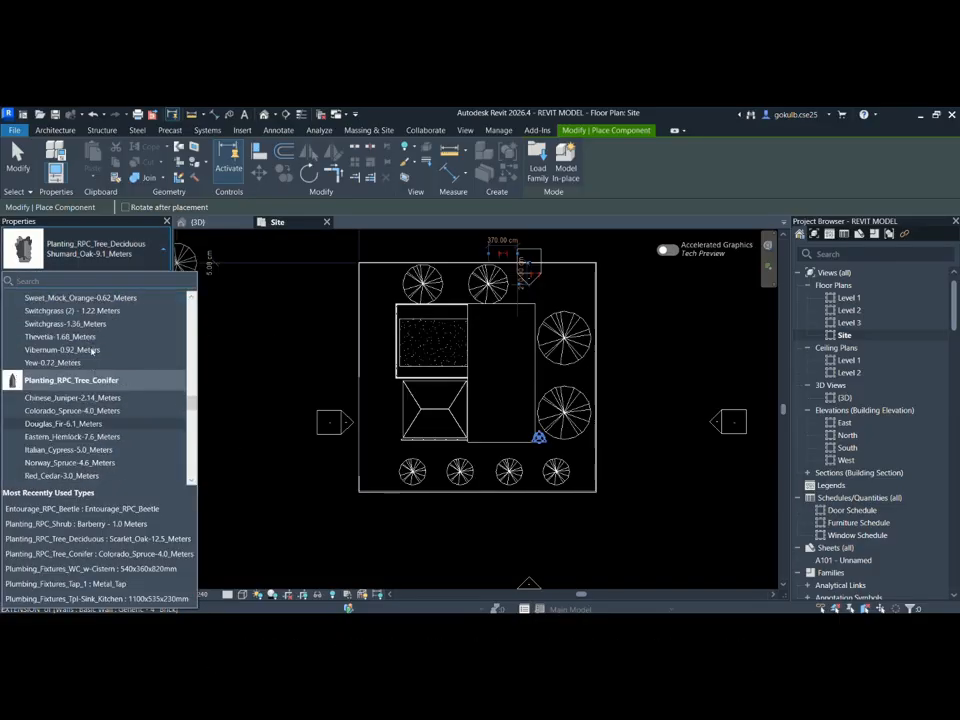
{"action": "scroll", "coordinate": [93, 358], "scroll_direction": "up", "scroll_amount": 6}
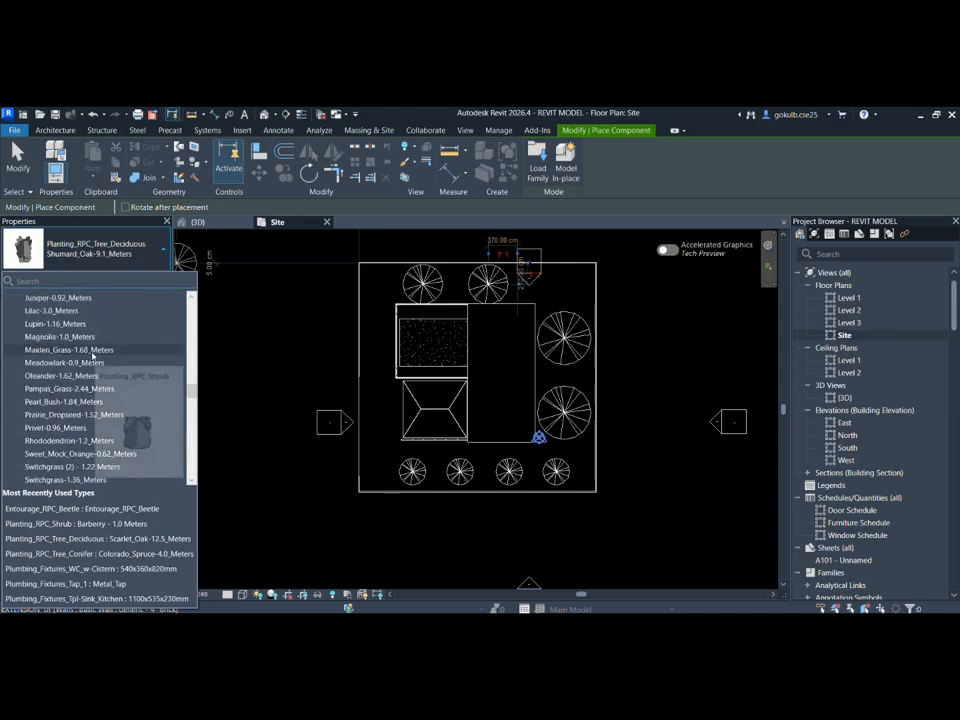
{"action": "scroll", "coordinate": [93, 356], "scroll_direction": "up", "scroll_amount": 3}
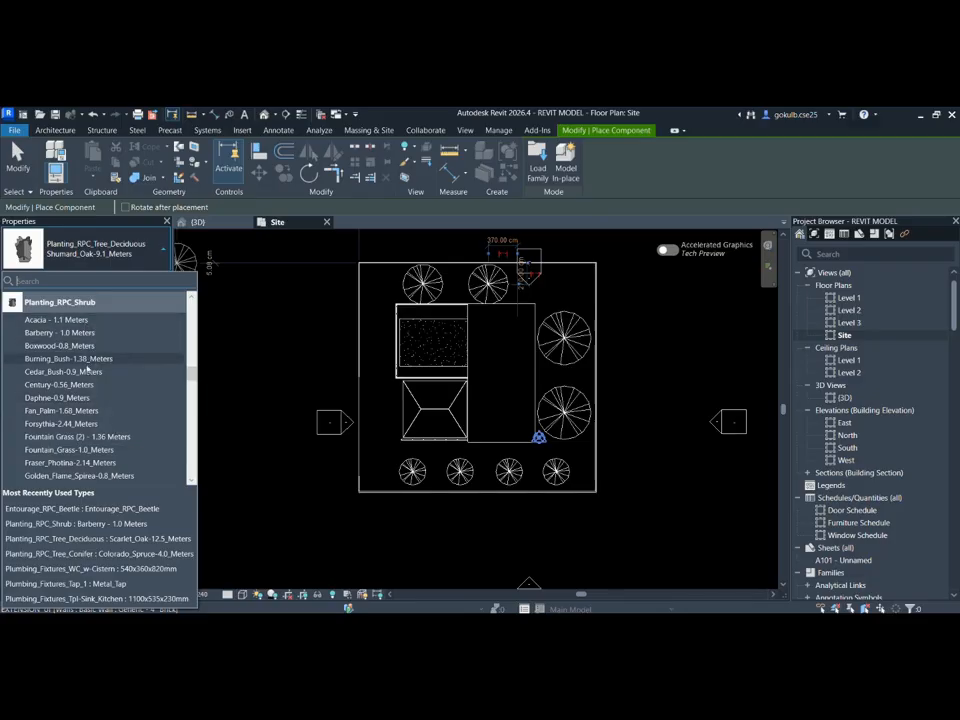
{"action": "left_click", "coordinate": [87, 361]}
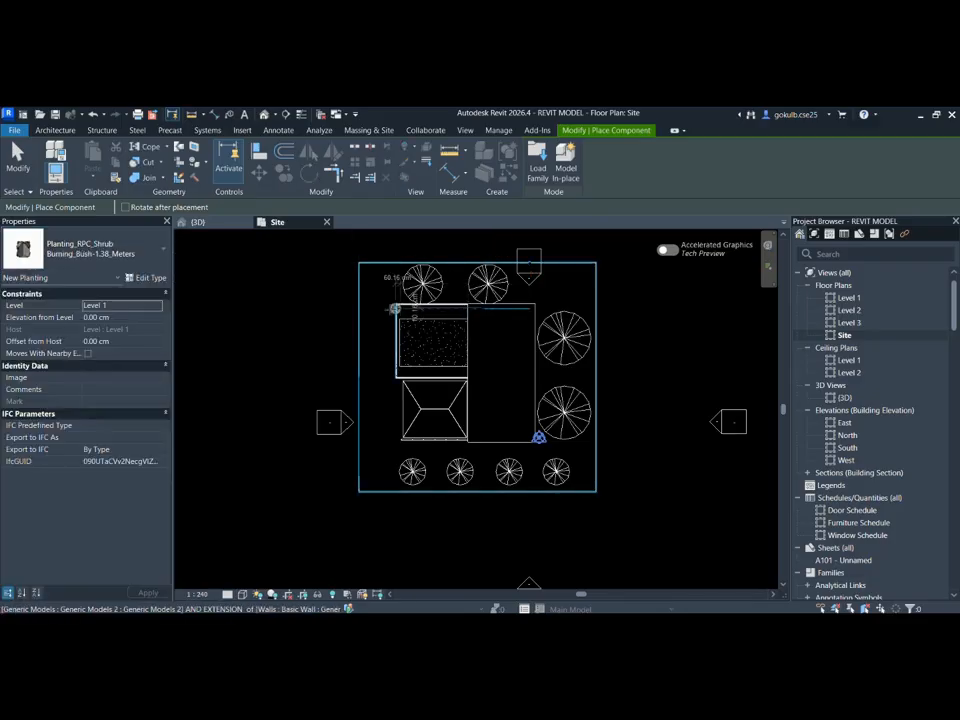
Place five Forsythia-2.44_Meters shrubs, four along the west compound wall and one in the northeast corner, and end placement.
{"action": "left_click", "coordinate": [122, 252]}
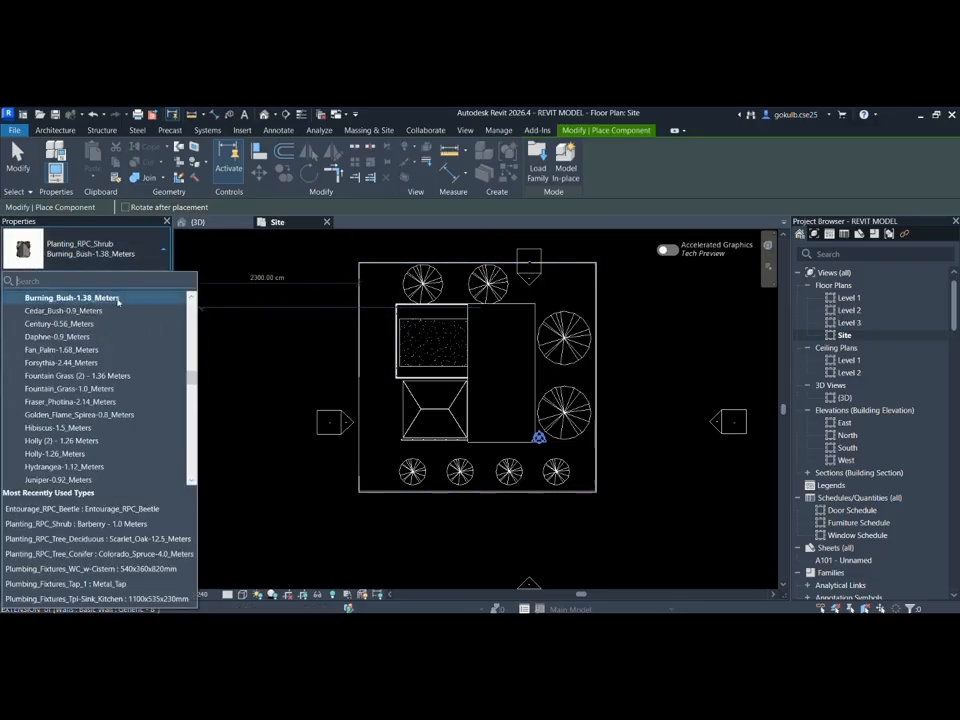
{"action": "left_click", "coordinate": [93, 364]}
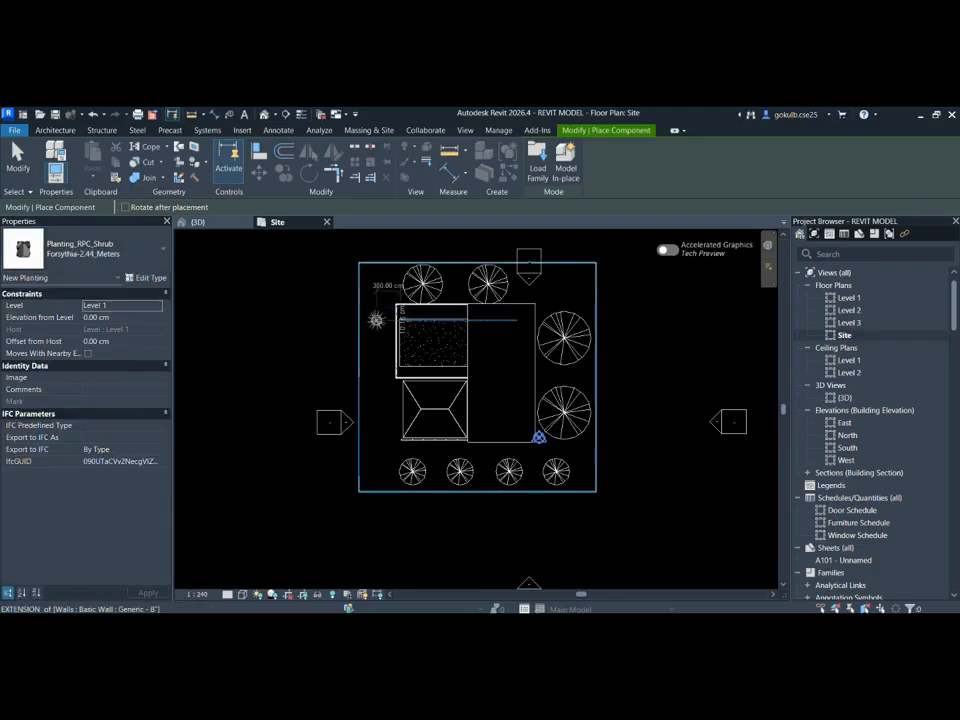
{"action": "left_click", "coordinate": [376, 318]}
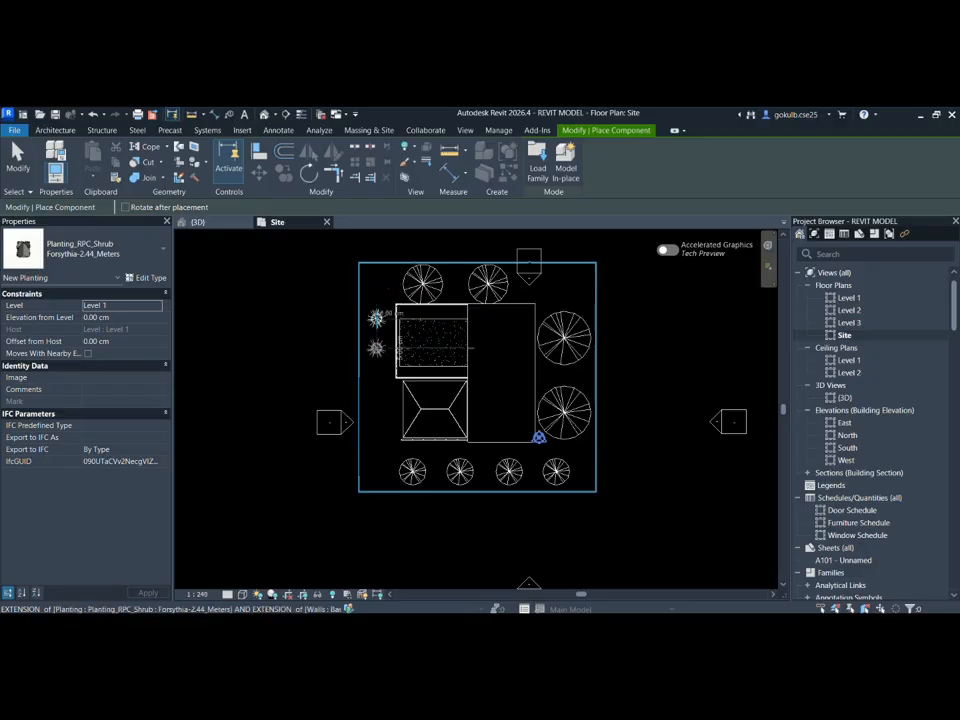
{"action": "left_click", "coordinate": [376, 348]}
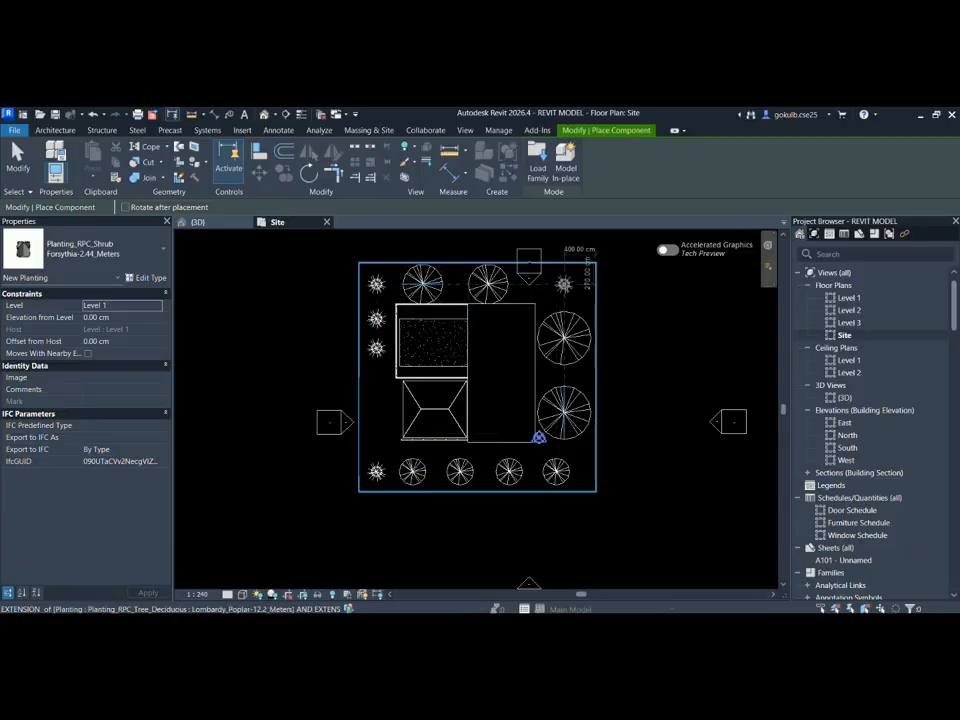
{"action": "left_click", "coordinate": [564, 284]}
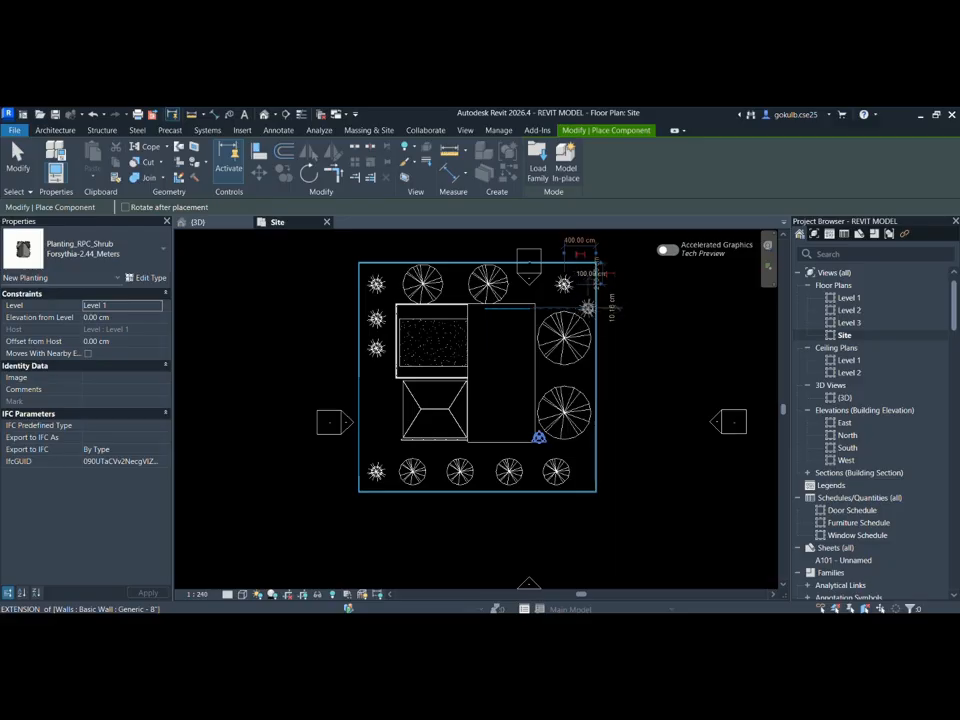
{"action": "key", "text": "Escape"}
Examine the planted trees and shrubs around the house from several angles in the 3D view.
{"action": "left_click", "coordinate": [197, 222]}
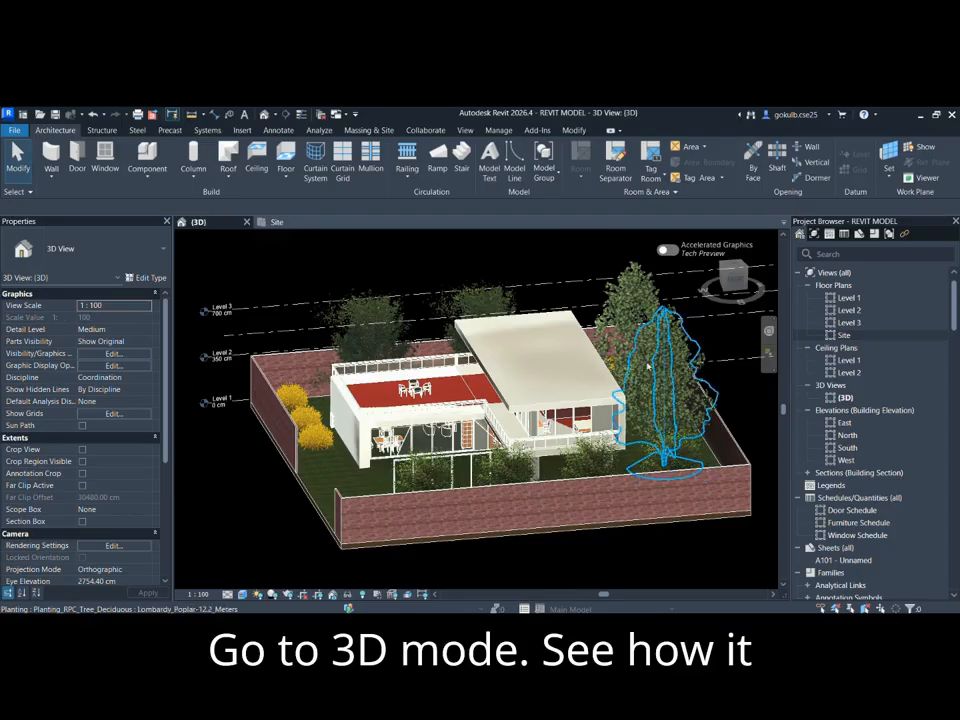
{"action": "middle_click_drag", "start_coordinate": [665, 358], "coordinate": [453, 382], "text": "shift"}
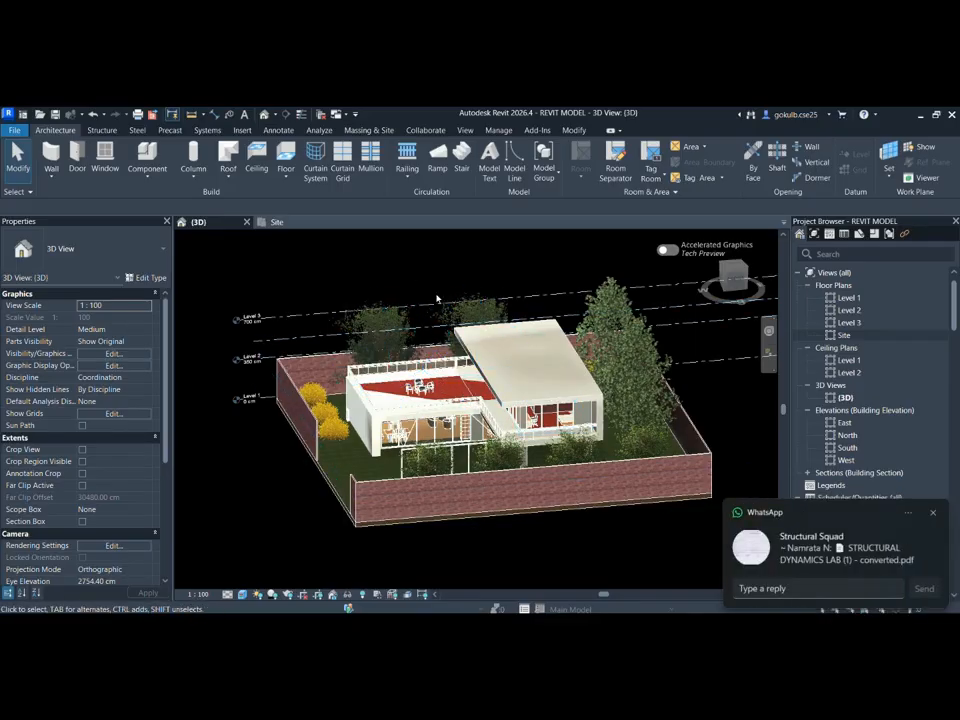
{"action": "left_click", "coordinate": [930, 512]}
{"action": "scroll", "coordinate": [365, 300], "scroll_direction": "up", "scroll_amount": 3}
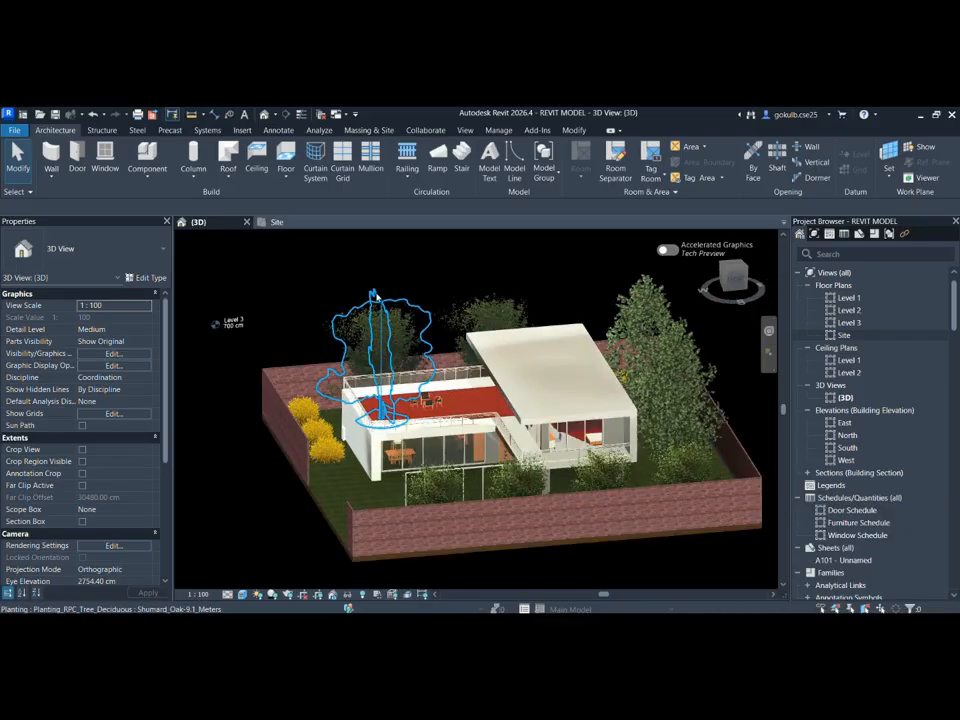
{"action": "left_click", "coordinate": [365, 292]}
{"action": "key", "text": "Delete"}
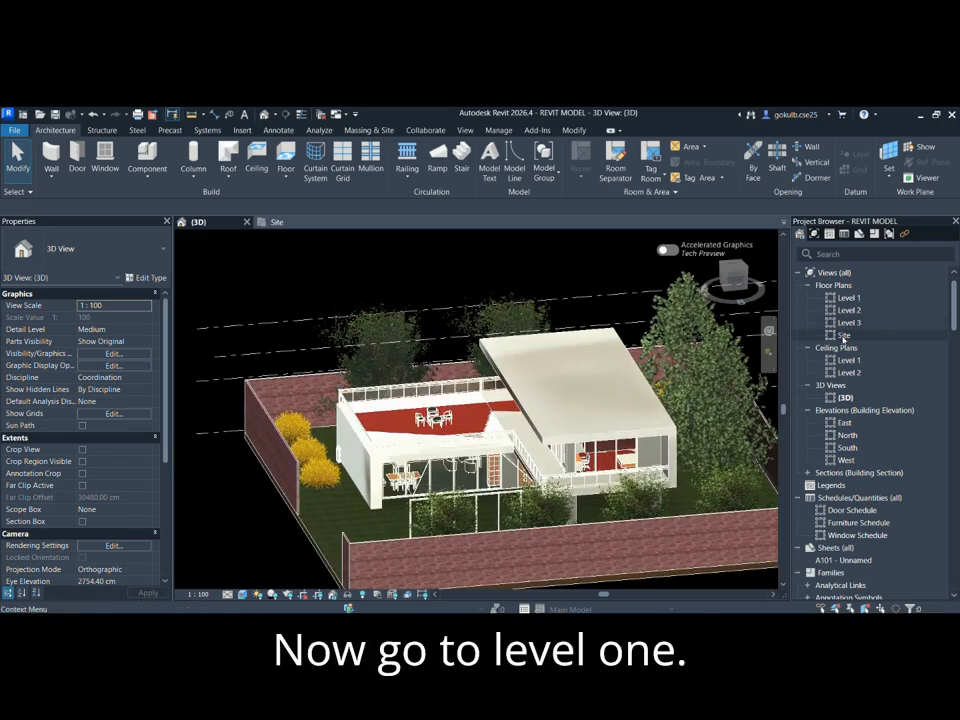
Open the Level 1 floor plan.
{"action": "double_click", "coordinate": [847, 360]}
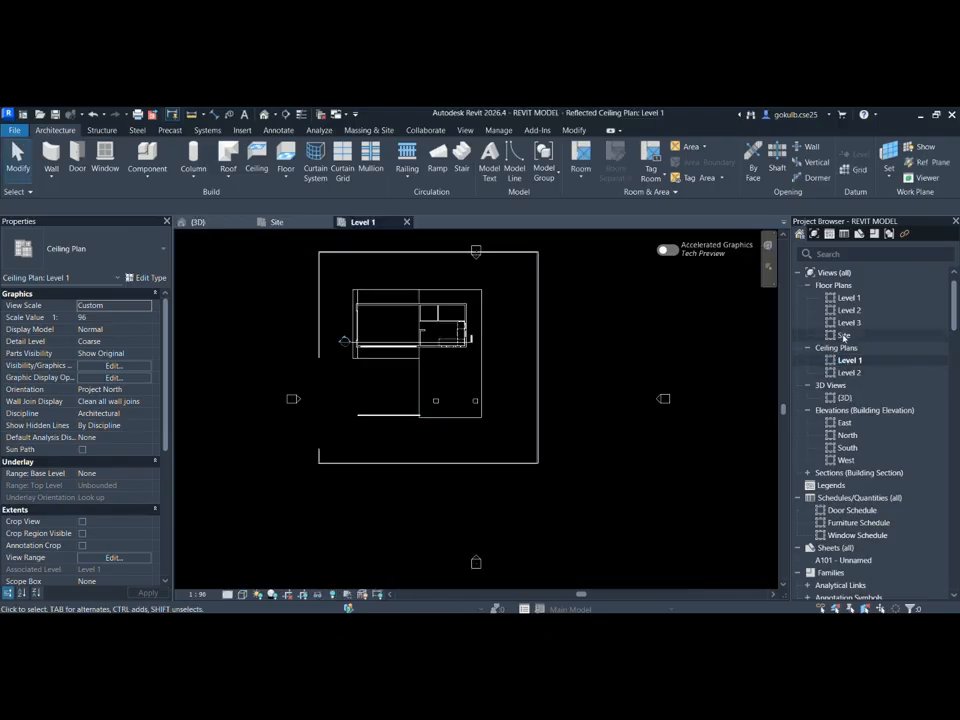
{"action": "double_click", "coordinate": [849, 298]}
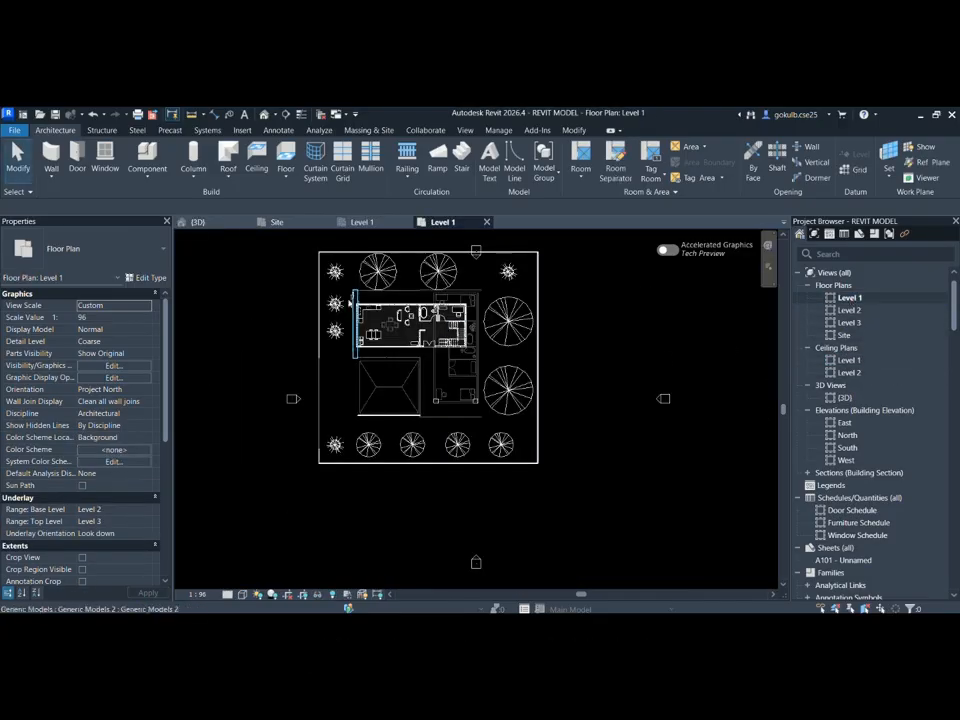
{"action": "scroll", "coordinate": [391, 244], "scroll_direction": "down", "scroll_amount": 1}
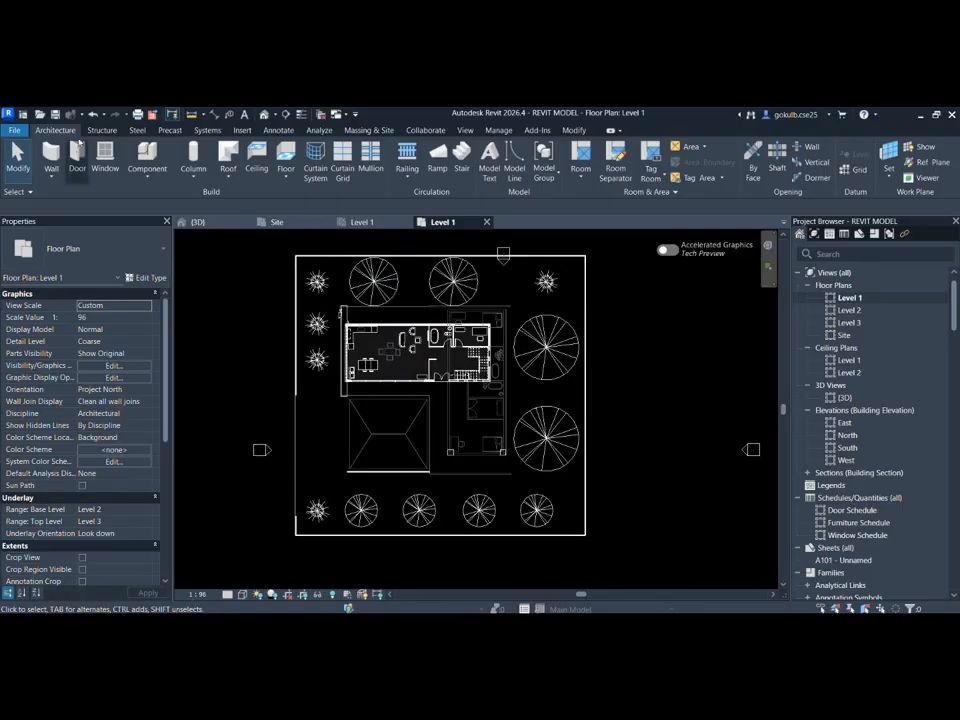
Start placing a component and load the car family from the Entourage folder of the UK library.
{"action": "left_click", "coordinate": [141, 180]}
{"action": "left_click", "coordinate": [170, 198]}
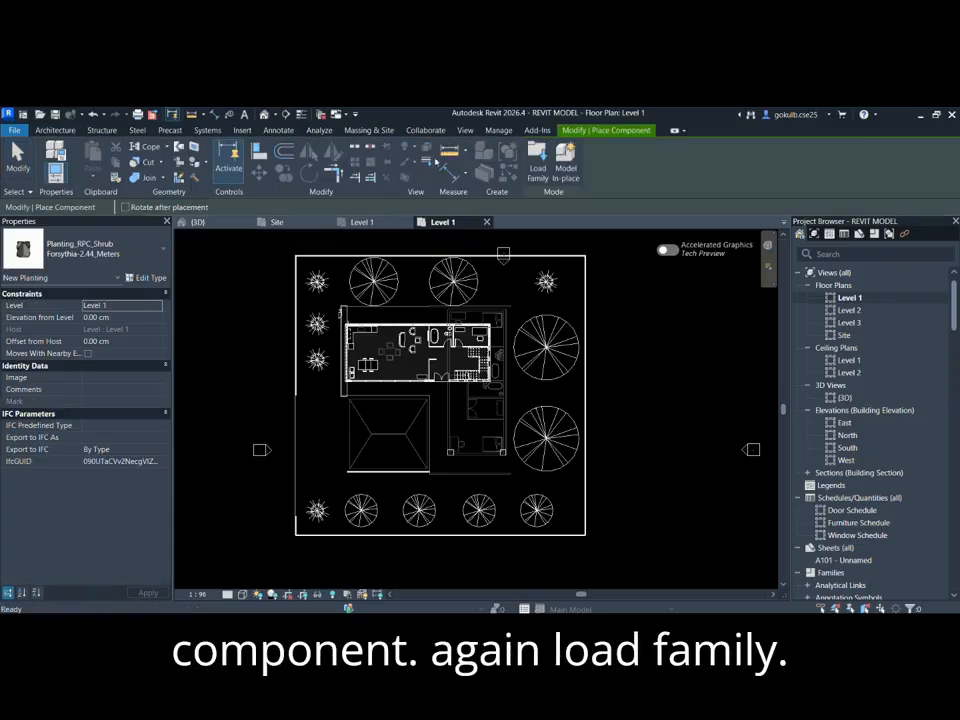
{"action": "left_click", "coordinate": [539, 160]}
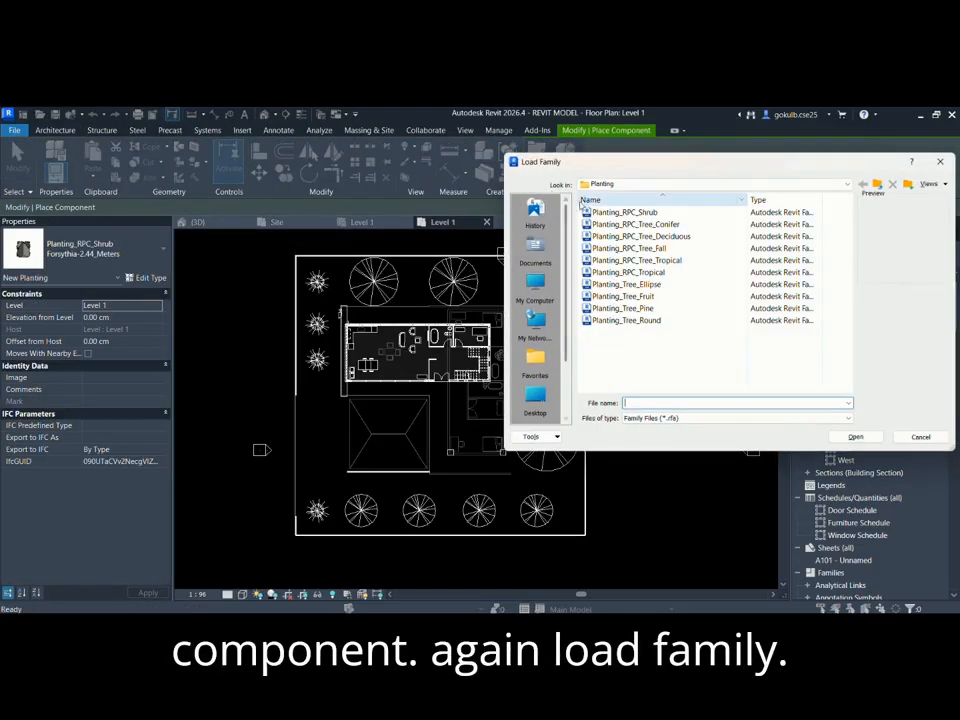
{"action": "left_click", "coordinate": [766, 186]}
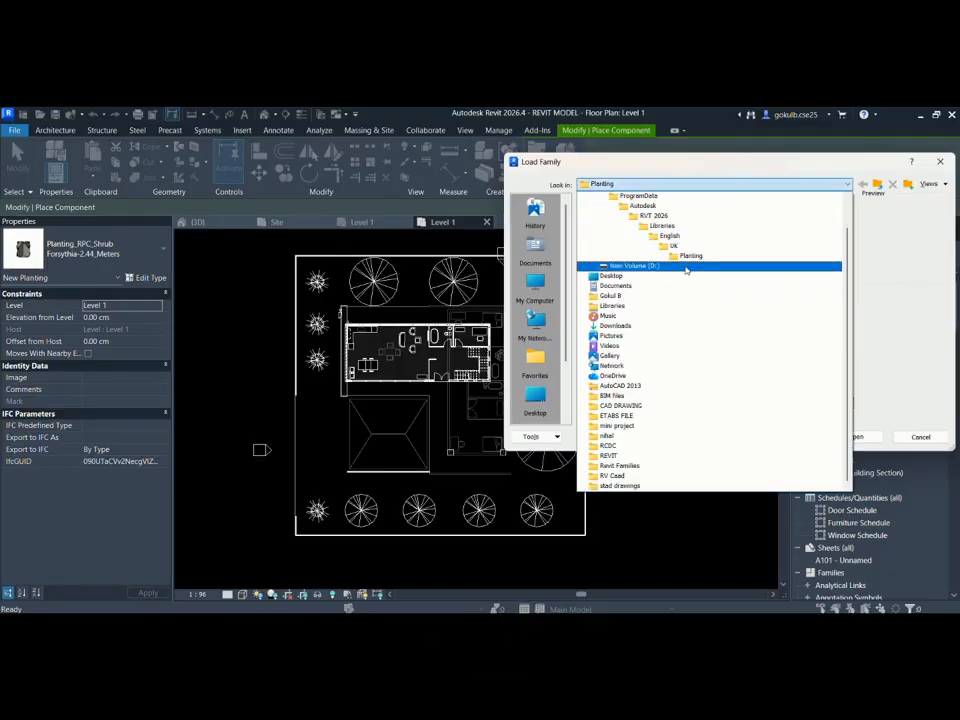
{"action": "left_click", "coordinate": [688, 247]}
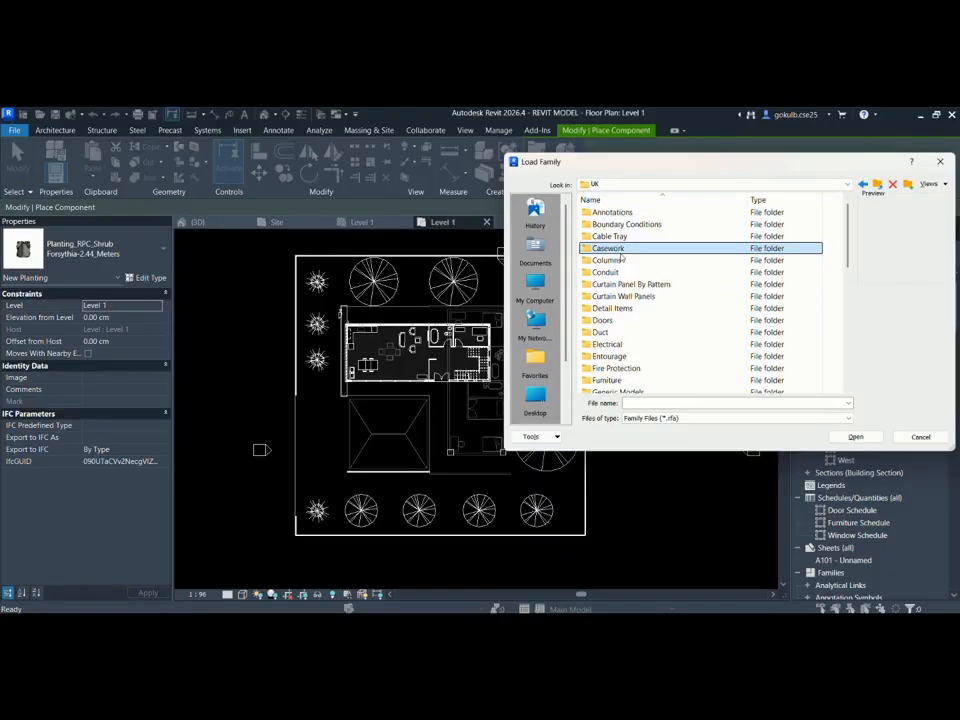
{"action": "scroll", "coordinate": [611, 249], "scroll_direction": "down", "scroll_amount": 1}
{"action": "left_click", "coordinate": [612, 320]}
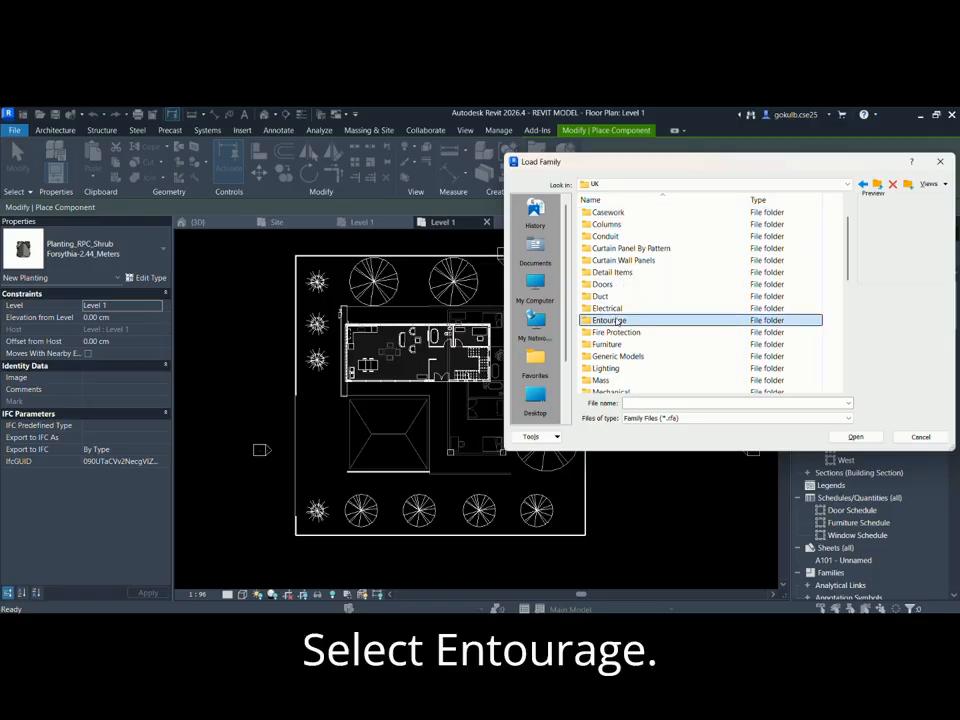
{"action": "double_click", "coordinate": [612, 320]}
{"action": "double_click", "coordinate": [675, 212]}
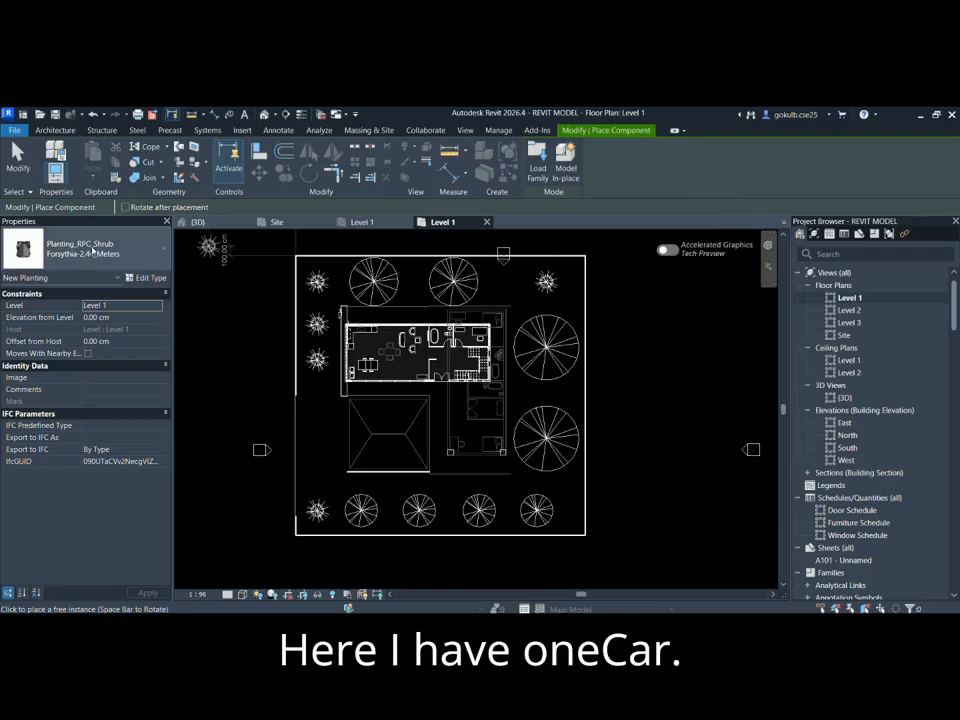
Choose the Entourage_RPC_Beetle car as the component type to place.
{"action": "left_click", "coordinate": [140, 250]}
{"action": "scroll", "coordinate": [98, 328], "scroll_direction": "up", "scroll_amount": 6}
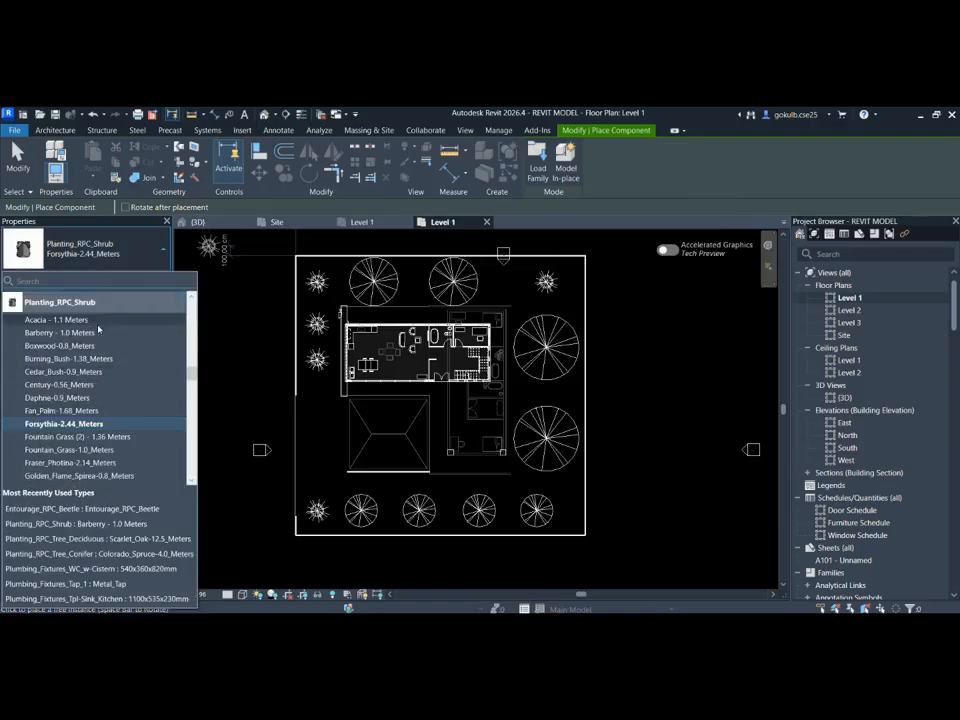
{"action": "scroll", "coordinate": [98, 328], "scroll_direction": "up", "scroll_amount": 10}
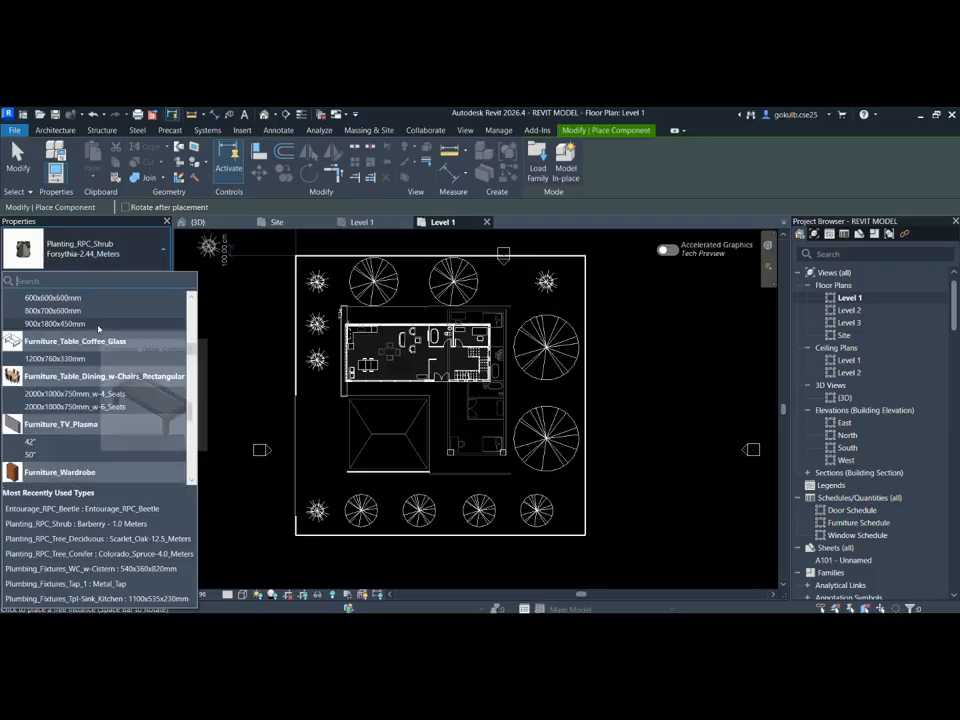
{"action": "scroll", "coordinate": [98, 328], "scroll_direction": "up", "scroll_amount": 10}
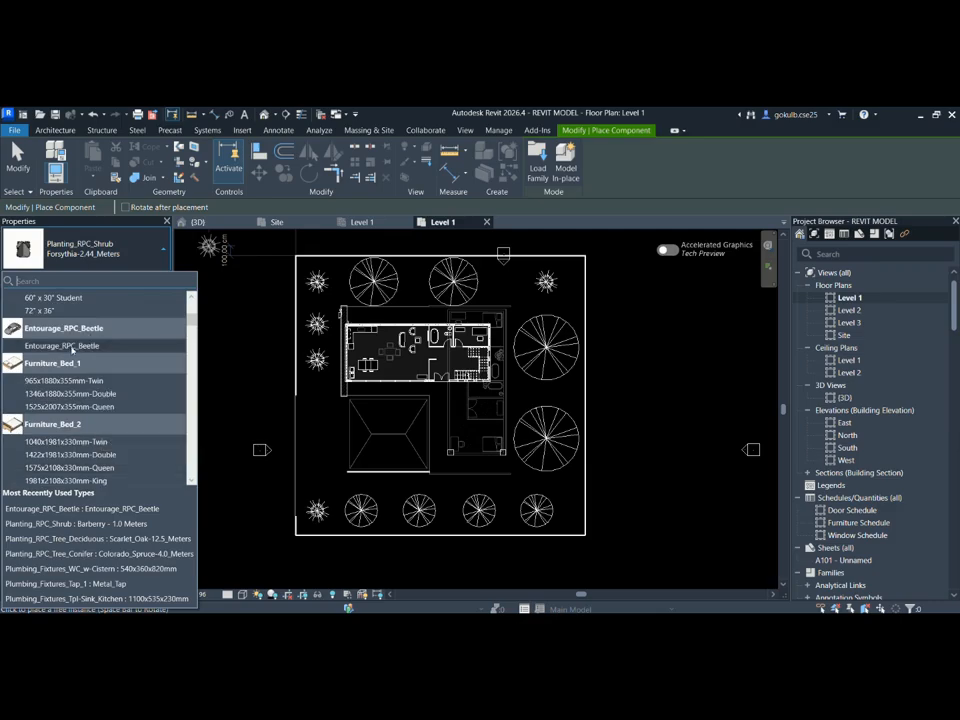
{"action": "left_click", "coordinate": [88, 344]}
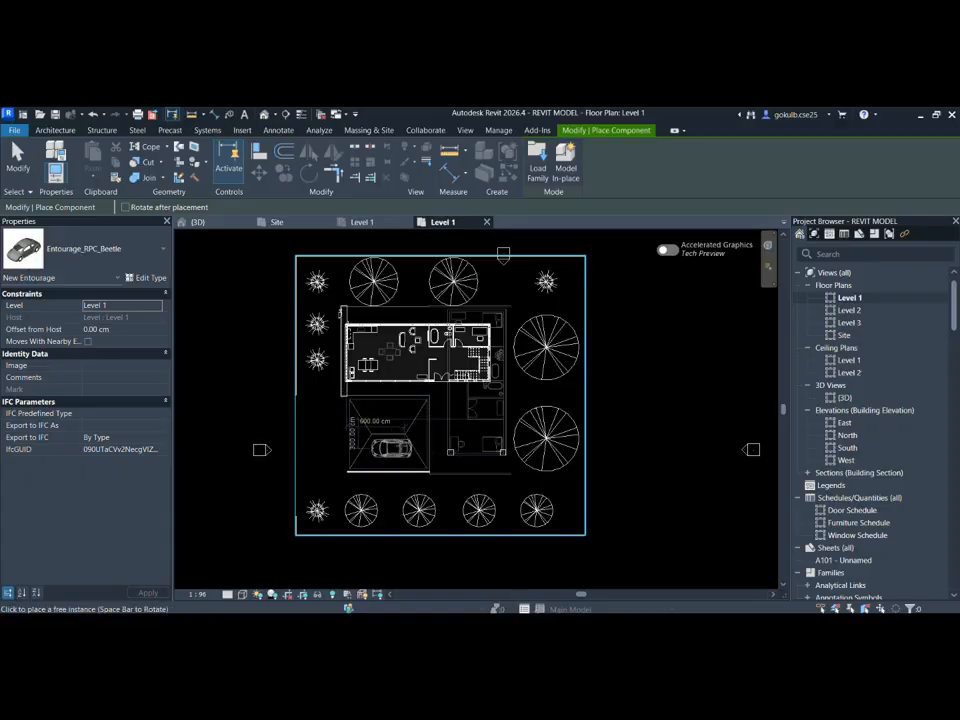
Place two Beetle cars side by side in the carport south of the house on Level 1 and end placement.
{"action": "scroll", "coordinate": [378, 449], "scroll_direction": "up", "scroll_amount": 1}
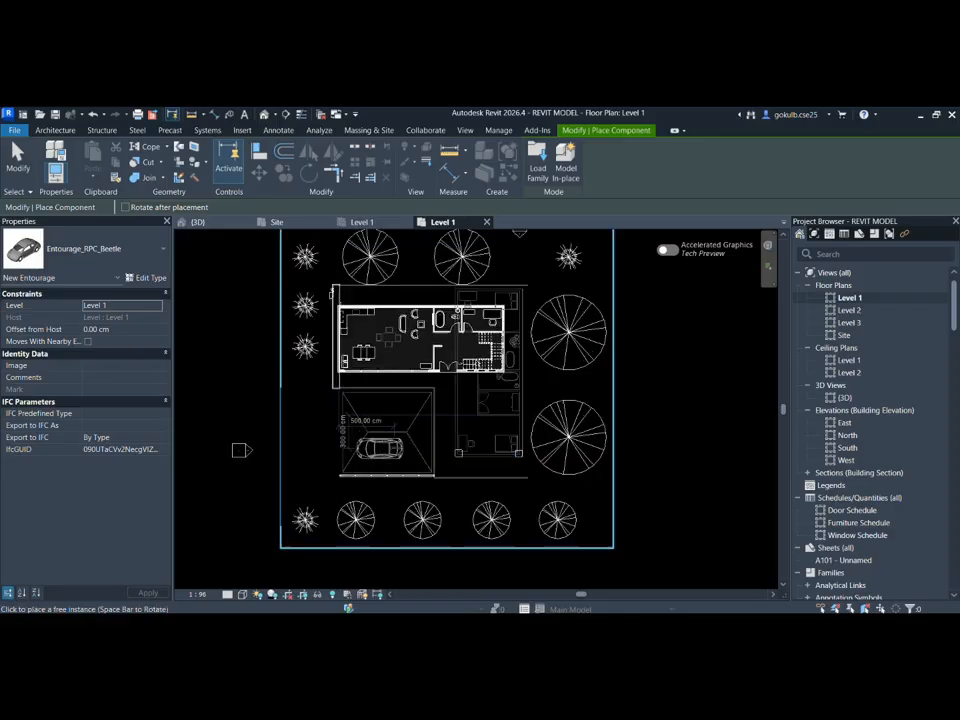
{"action": "scroll", "coordinate": [378, 449], "scroll_direction": "up", "scroll_amount": 1}
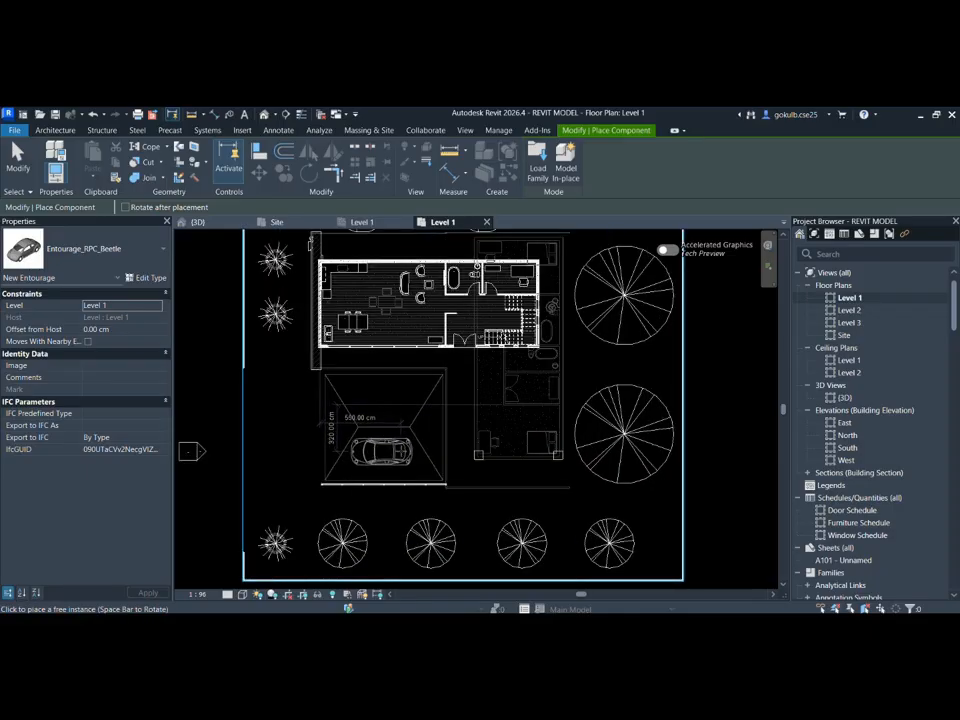
{"action": "left_click", "coordinate": [380, 450]}
{"action": "left_click", "coordinate": [380, 403]}
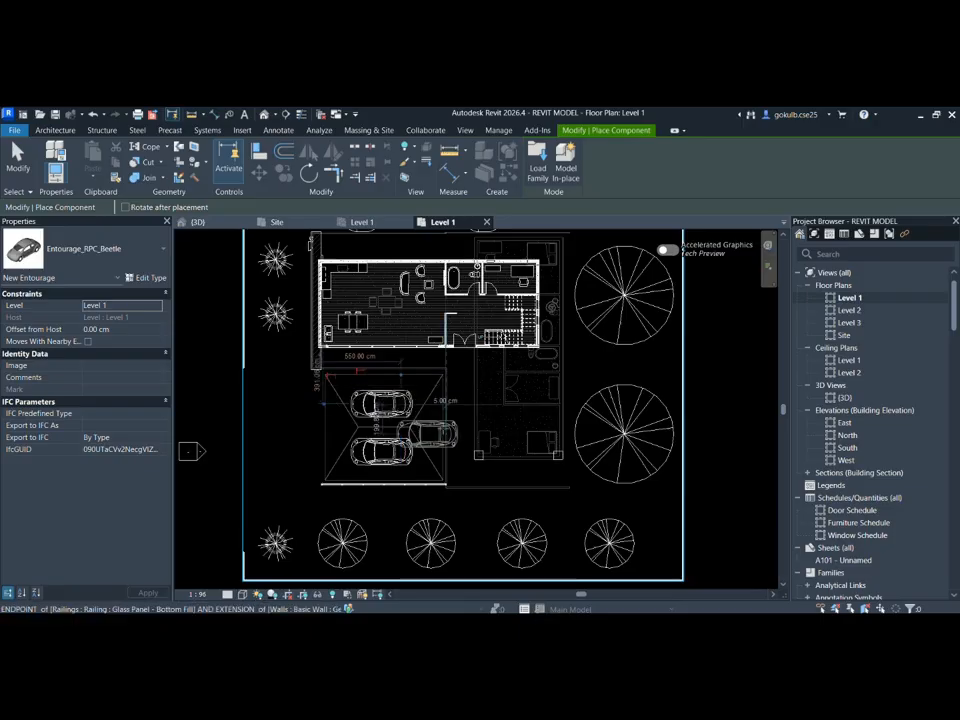
{"action": "key", "text": "Escape"}
{"action": "key", "text": "Escape"}
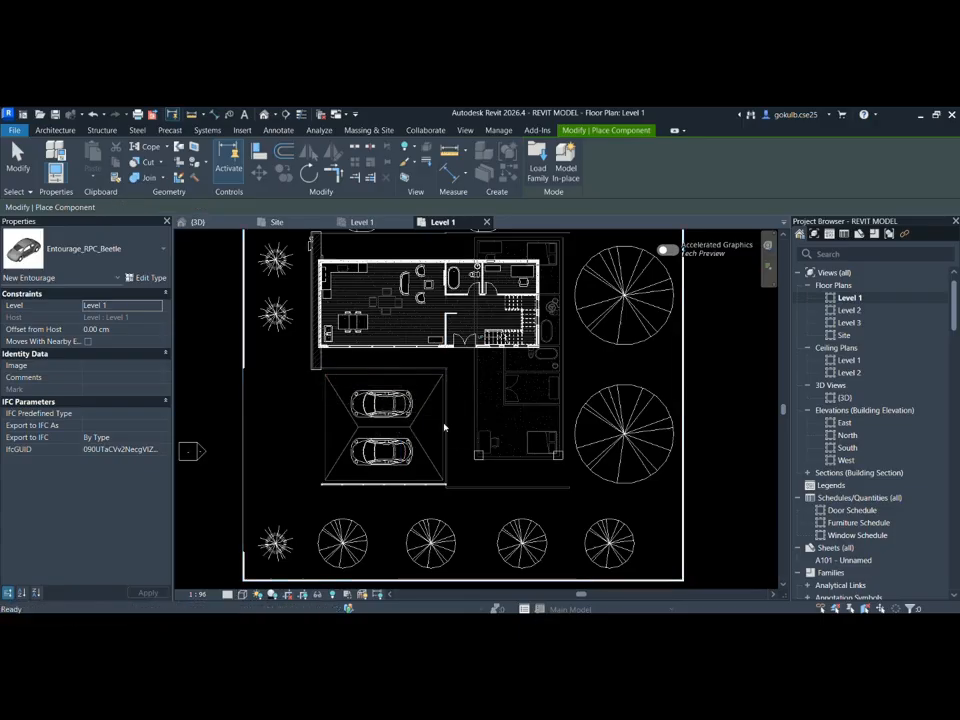
{"action": "scroll", "coordinate": [335, 420], "scroll_direction": "down", "scroll_amount": 3}
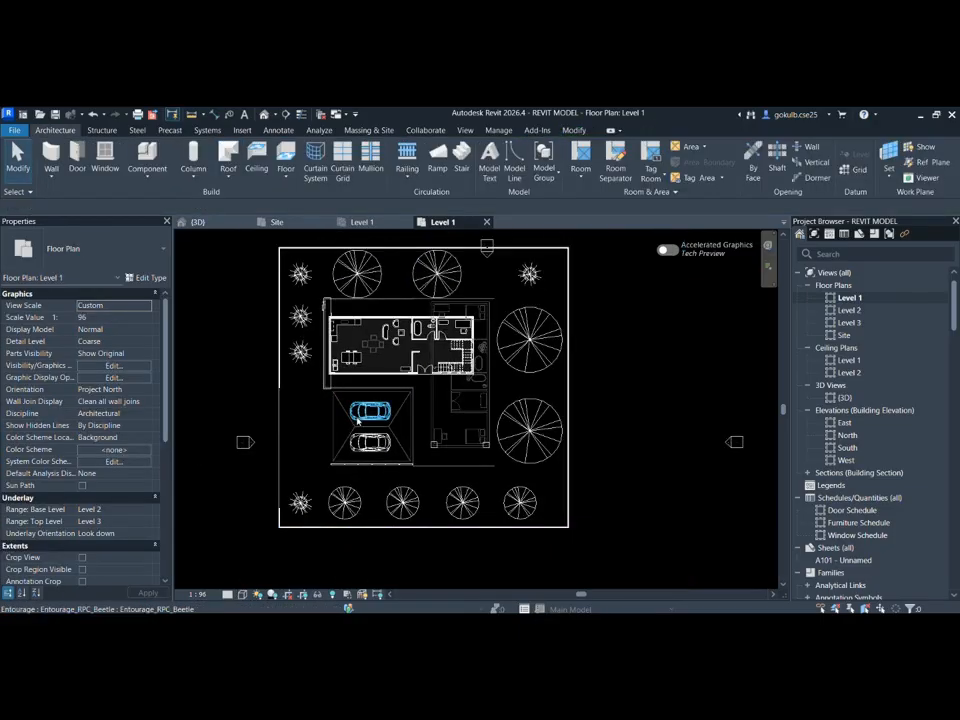
Examine the parked cars, carport and surrounding compound from several angles in the 3D view.
{"action": "left_click", "coordinate": [226, 226]}
{"action": "scroll", "coordinate": [420, 515], "scroll_direction": "up", "scroll_amount": 4}
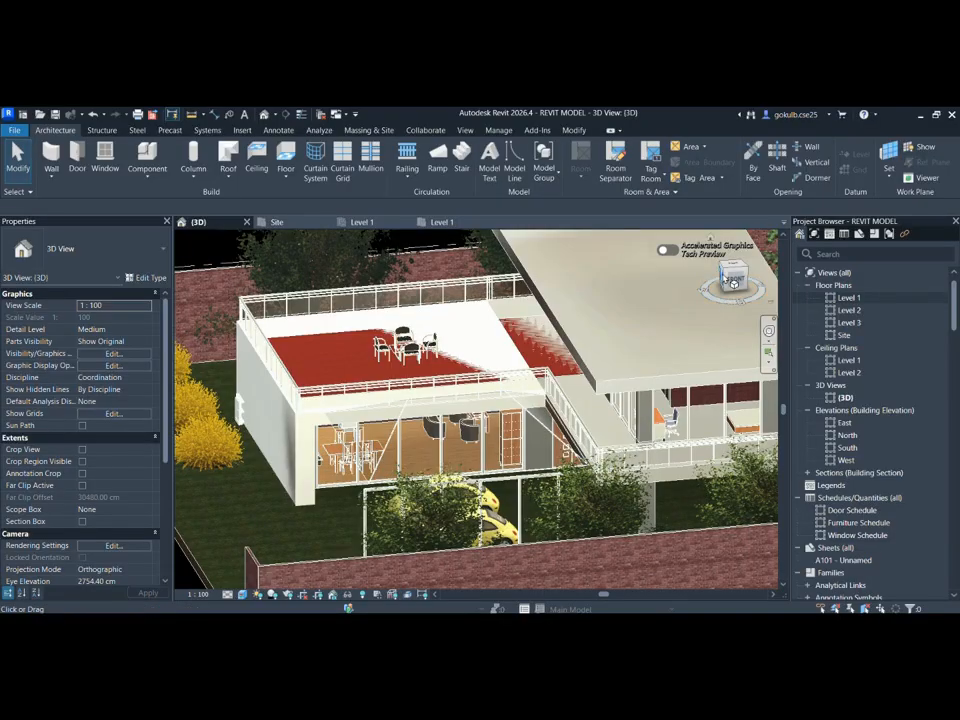
{"action": "left_click", "coordinate": [729, 282]}
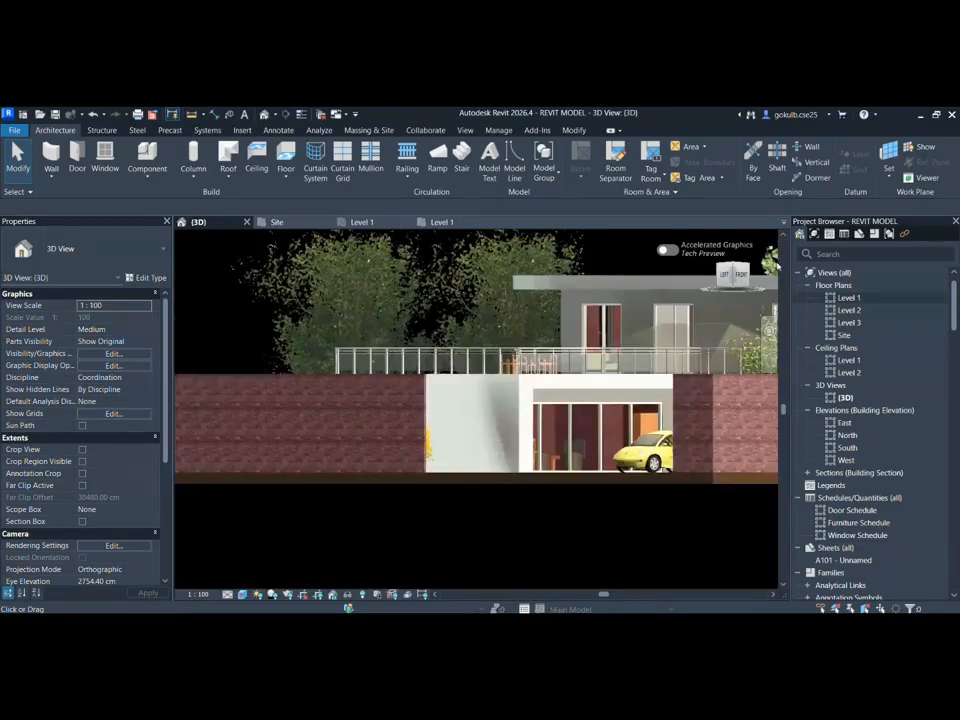
{"action": "left_click_drag", "start_coordinate": [777, 265], "coordinate": [806, 266]}
{"action": "scroll", "coordinate": [226, 402], "scroll_direction": "down", "scroll_amount": 2}
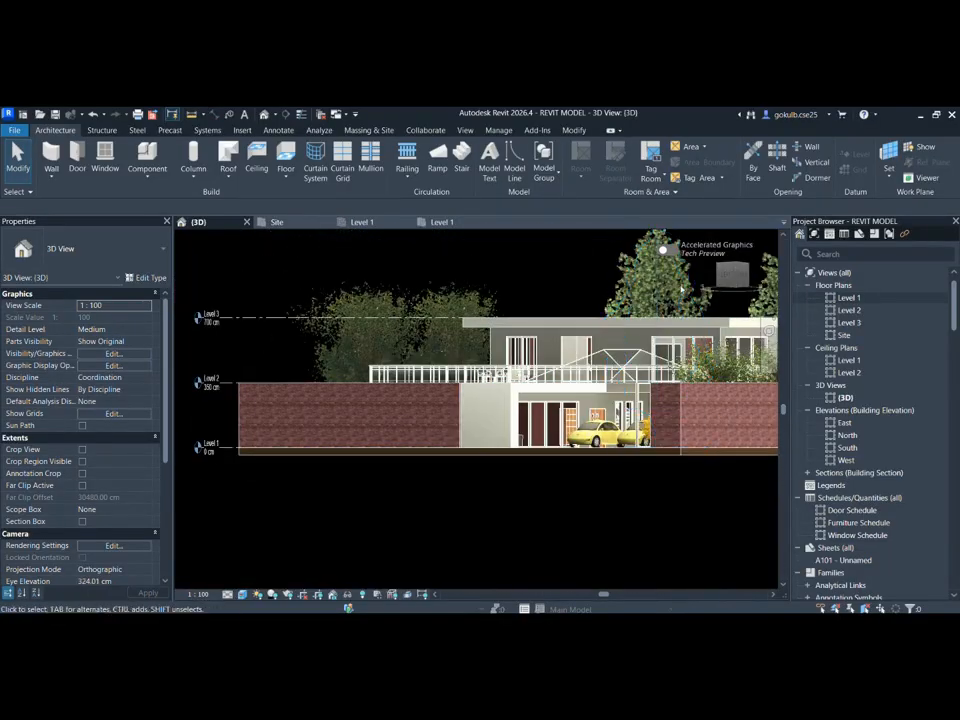
{"action": "left_click", "coordinate": [726, 280]}
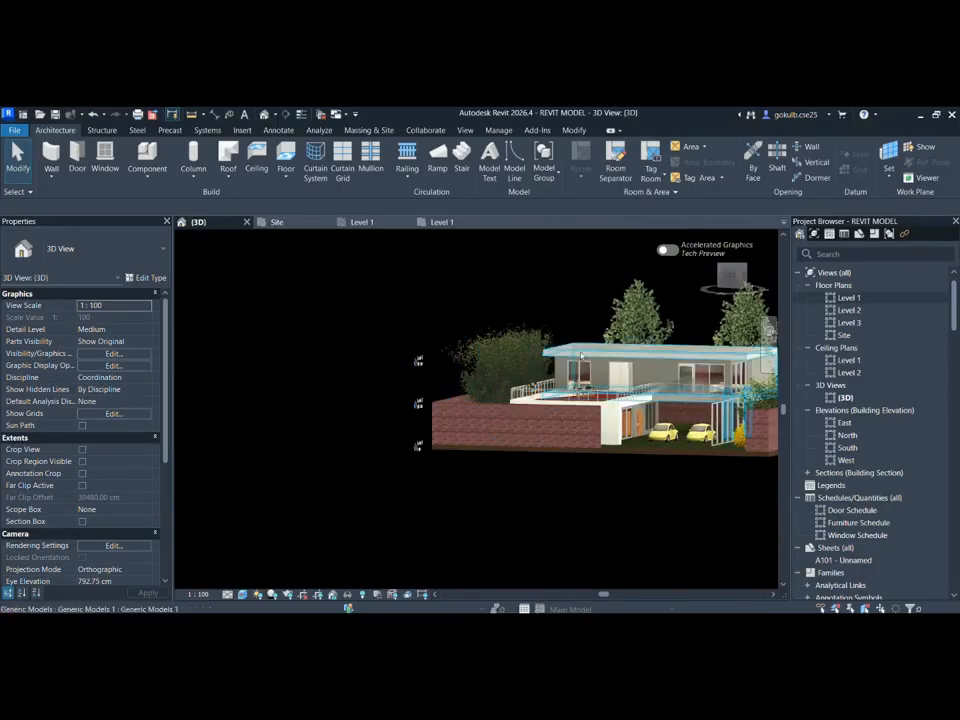
{"action": "scroll", "coordinate": [655, 442], "scroll_direction": "up", "scroll_amount": 3}
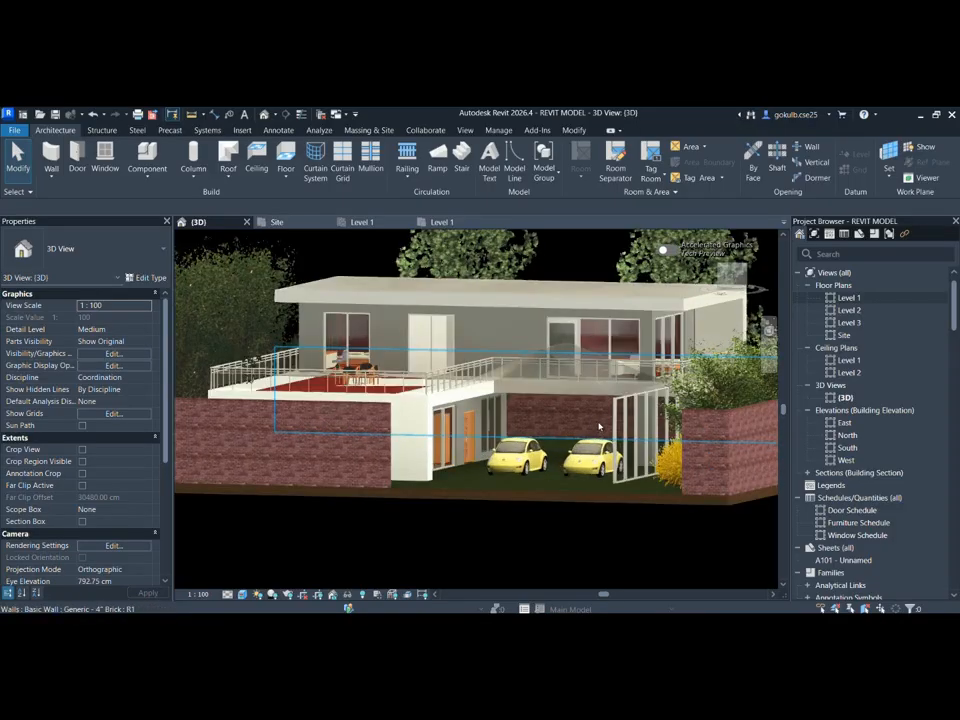
{"action": "scroll", "coordinate": [590, 430], "scroll_direction": "up", "scroll_amount": 2}
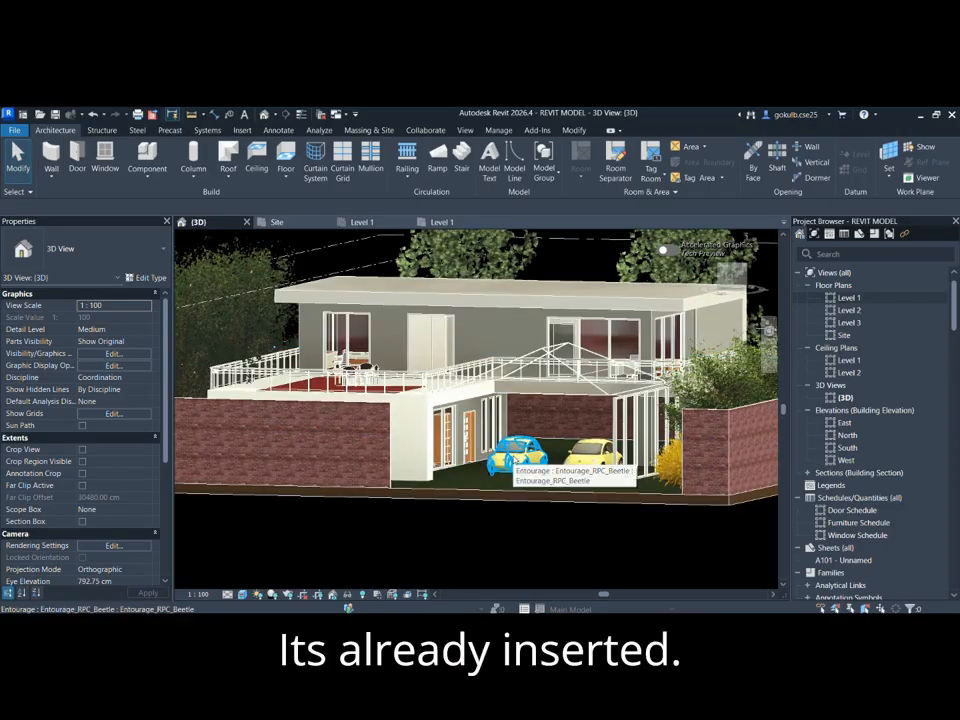
{"action": "scroll", "coordinate": [513, 458], "scroll_direction": "down", "scroll_amount": 4}
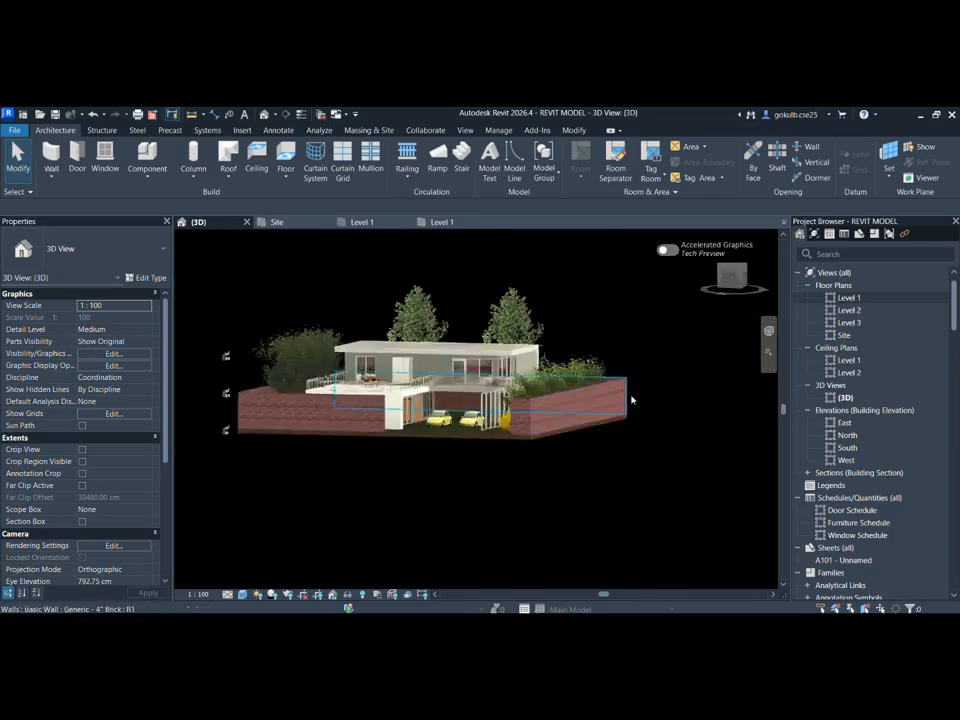
{"action": "scroll", "coordinate": [469, 330], "scroll_direction": "up", "scroll_amount": 3}
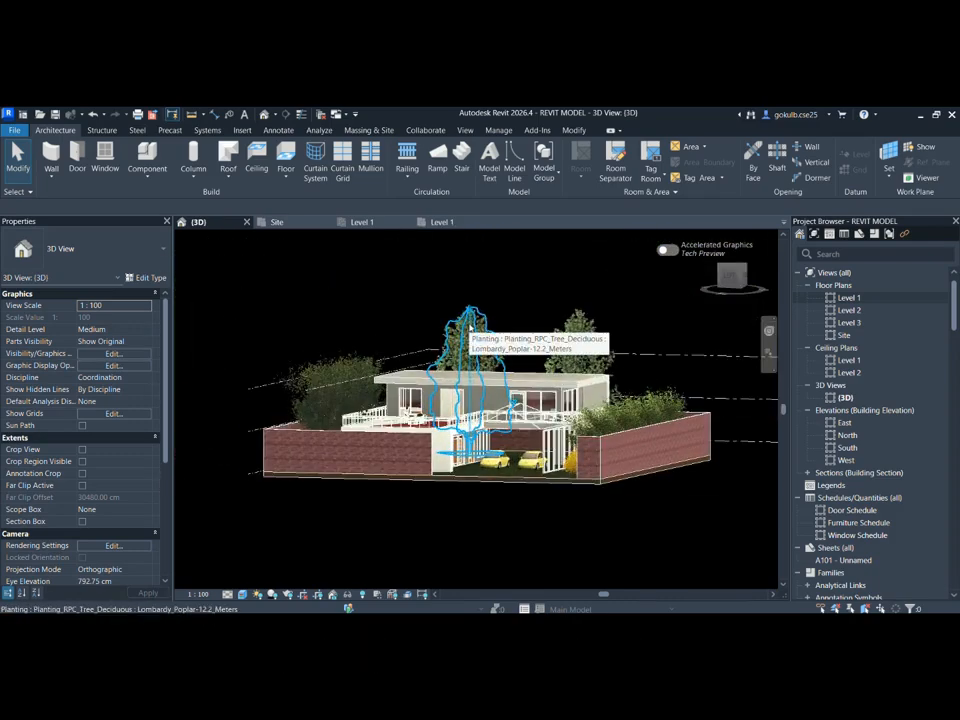